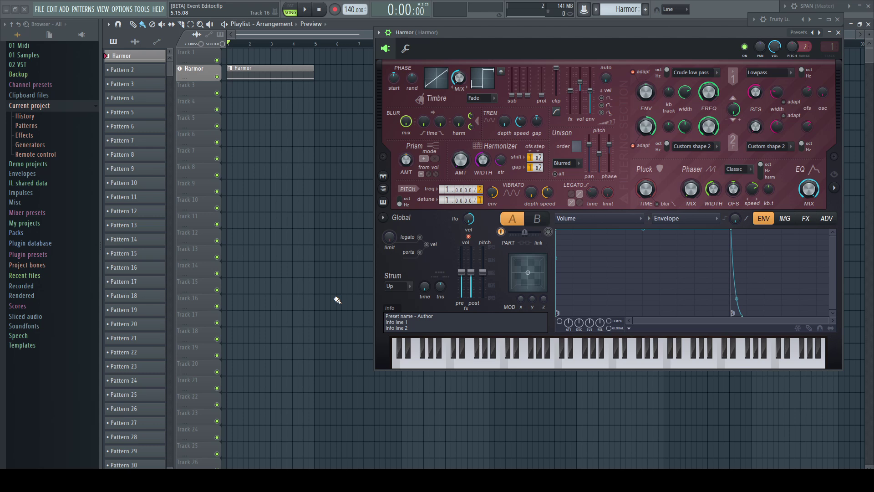
Bring up the options menu for Harmor's Filter 1 FREQ knob.
{"action": "right_click", "coordinate": [710, 95]}
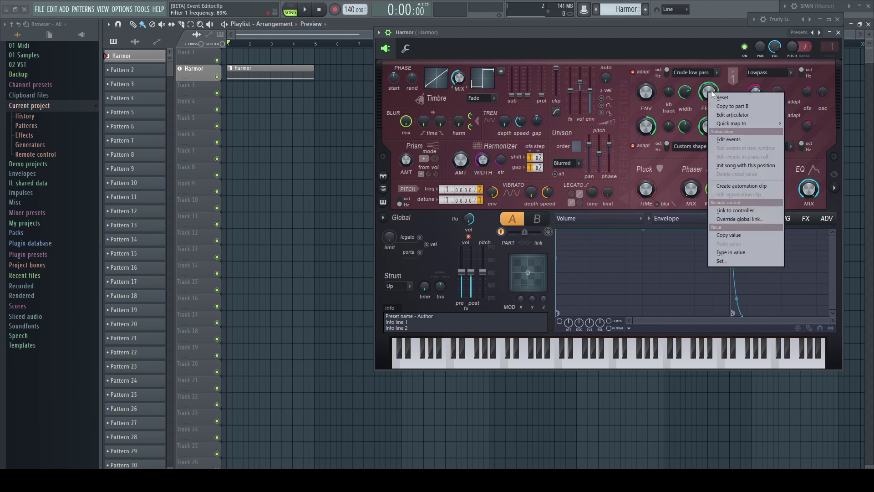
Open the Filter 1 frequency event editor, minimize Harmor, preview Recent controls, collapse and restore, then close it.
{"action": "left_click", "coordinate": [734, 140]}
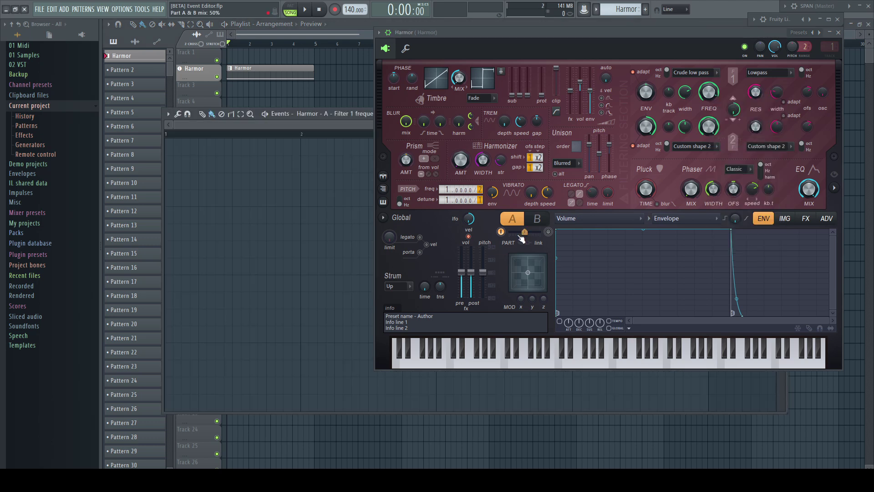
{"action": "left_click", "coordinate": [830, 32]}
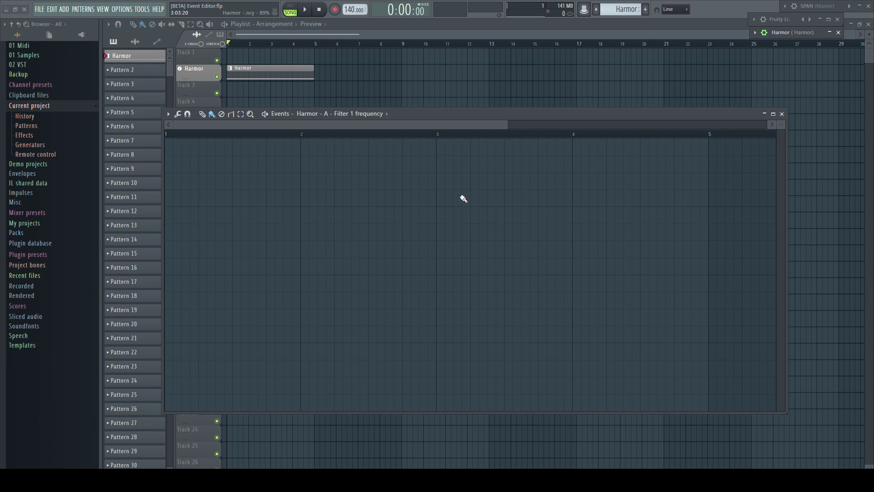
{"action": "left_click", "coordinate": [385, 115]}
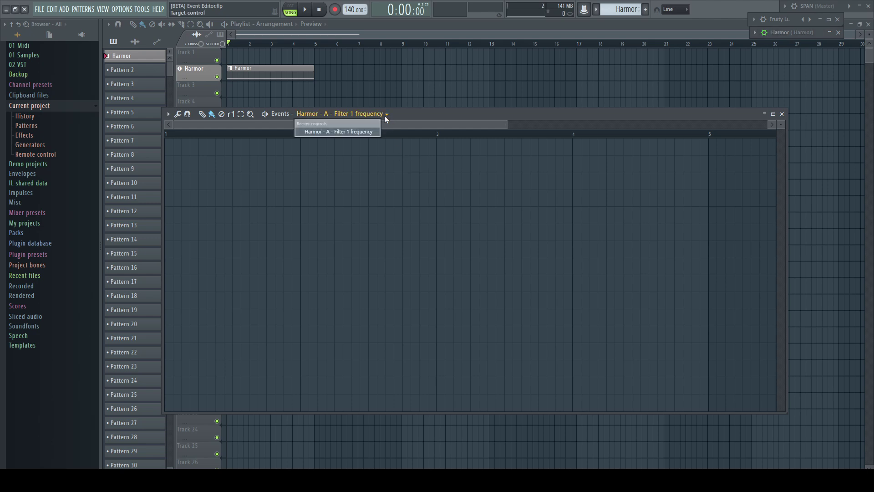
{"action": "left_click", "coordinate": [404, 115]}
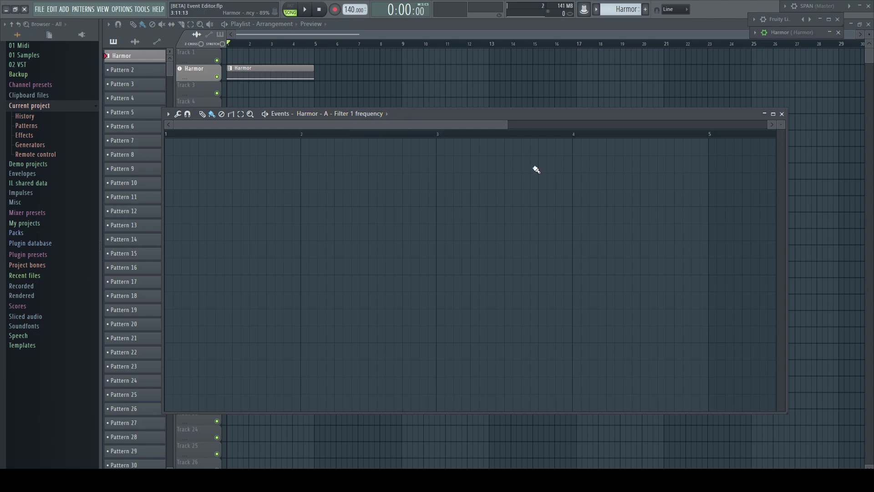
{"action": "left_click", "coordinate": [765, 114]}
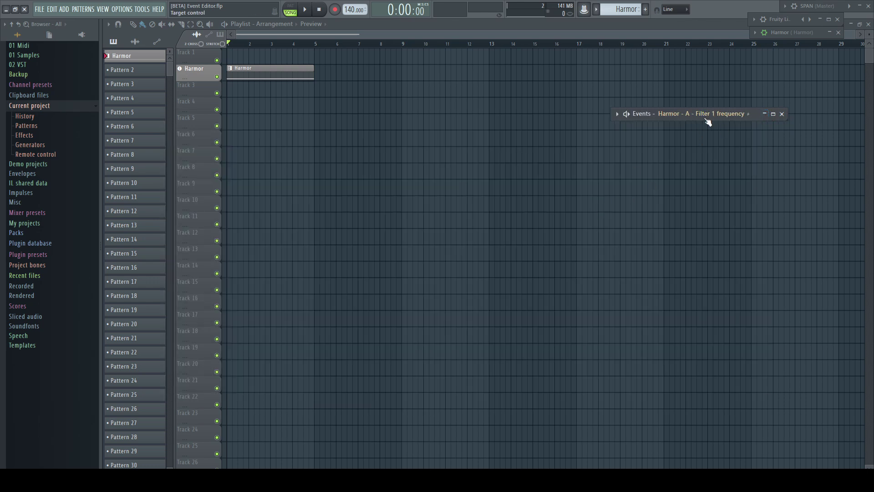
{"action": "left_click", "coordinate": [765, 114]}
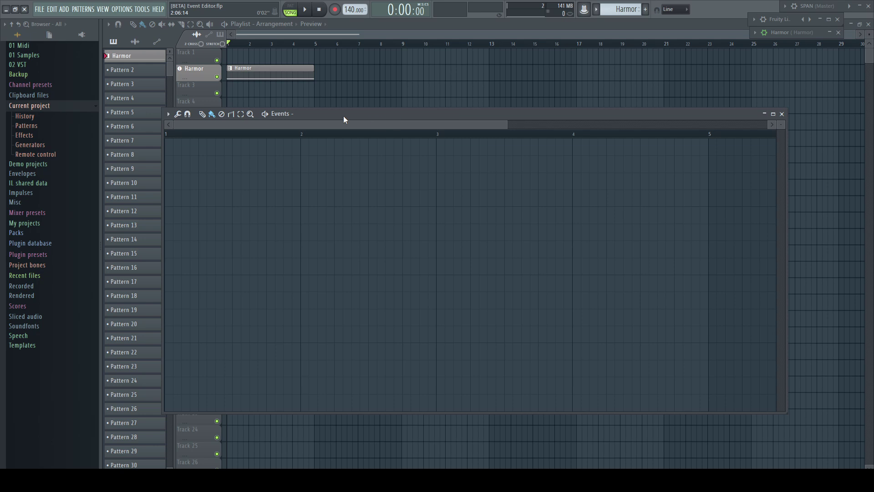
{"action": "left_click", "coordinate": [782, 114]}
Reopen the Filter 1 frequency event editor with Harmor minimized, maximize it, then restore it to floating.
{"action": "left_click", "coordinate": [830, 33]}
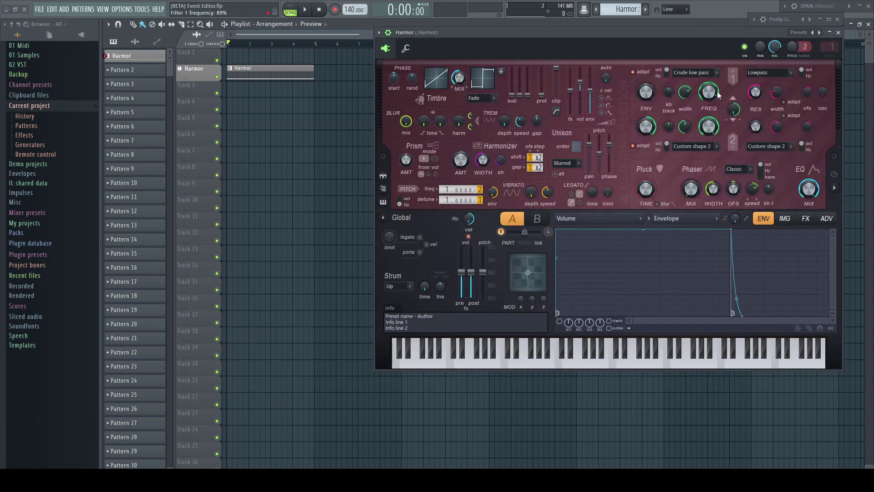
{"action": "right_click", "coordinate": [719, 94]}
{"action": "left_click", "coordinate": [732, 135]}
{"action": "left_click", "coordinate": [830, 32]}
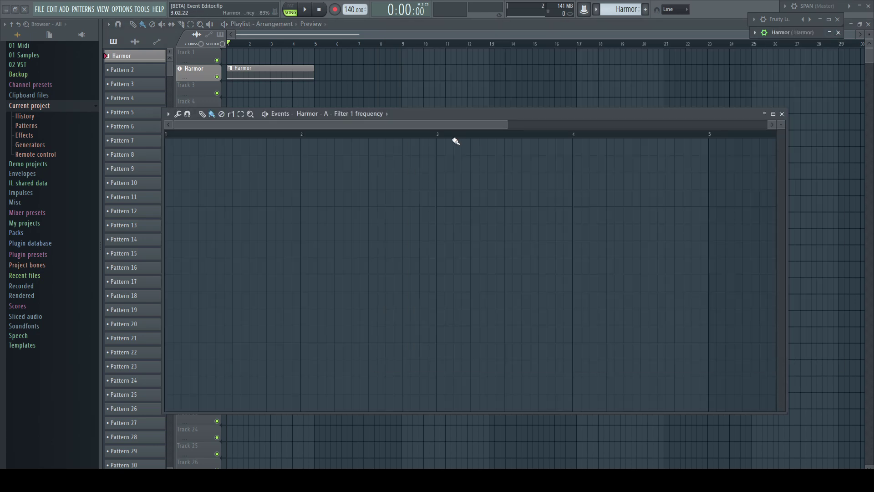
{"action": "left_click", "coordinate": [774, 115]}
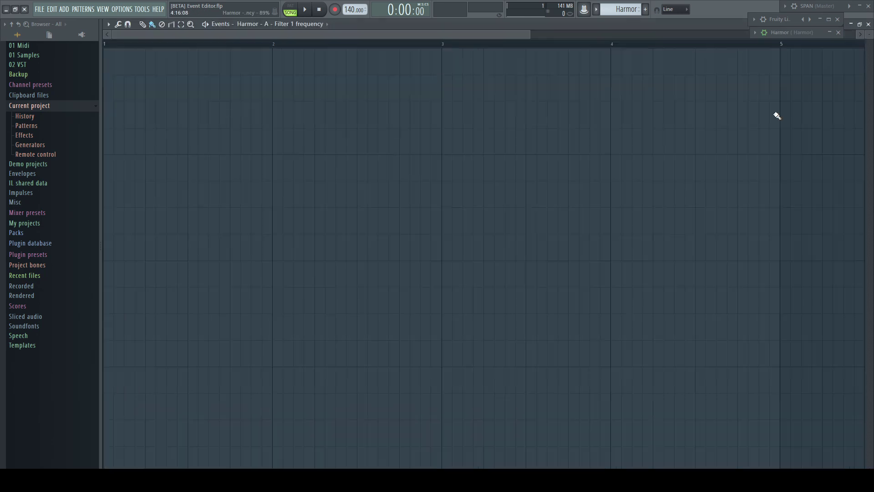
{"action": "left_click", "coordinate": [324, 25]}
{"action": "left_click", "coordinate": [860, 23]}
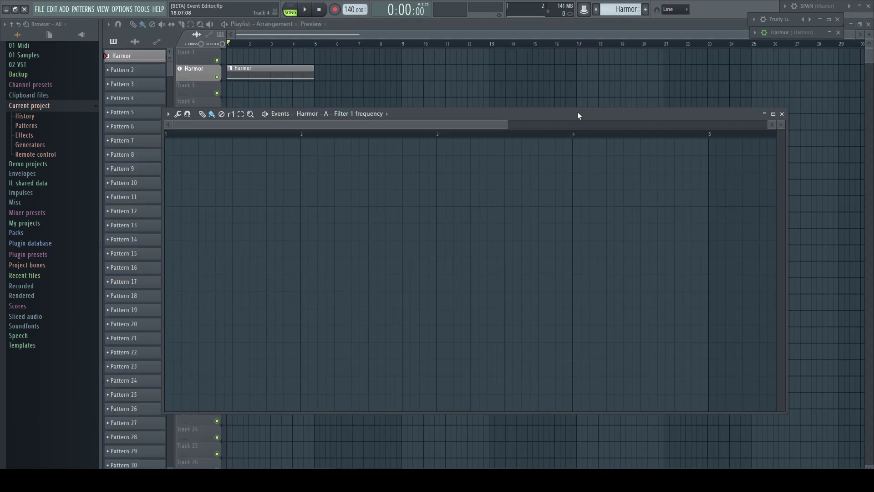
{"action": "left_click", "coordinate": [373, 117]}
{"action": "left_click", "coordinate": [402, 117]}
Draw a wavy stepped Filter 1 frequency curve, then reset the heights of the early steps through bar 2.
{"action": "mouse_move", "coordinate": [173, 284]}
{"action": "left_mouse_down"}
{"action": "mouse_move", "coordinate": [212, 227]}
{"action": "mouse_move", "coordinate": [285, 310]}
{"action": "mouse_move", "coordinate": [335, 274]}
{"action": "mouse_move", "coordinate": [365, 221]}
{"action": "mouse_move", "coordinate": [423, 199]}
{"action": "mouse_move", "coordinate": [516, 320]}
{"action": "mouse_move", "coordinate": [555, 311]}
{"action": "mouse_move", "coordinate": [620, 255]}
{"action": "mouse_move", "coordinate": [636, 202]}
{"action": "mouse_move", "coordinate": [681, 198]}
{"action": "mouse_move", "coordinate": [711, 282]}
{"action": "left_mouse_up"}
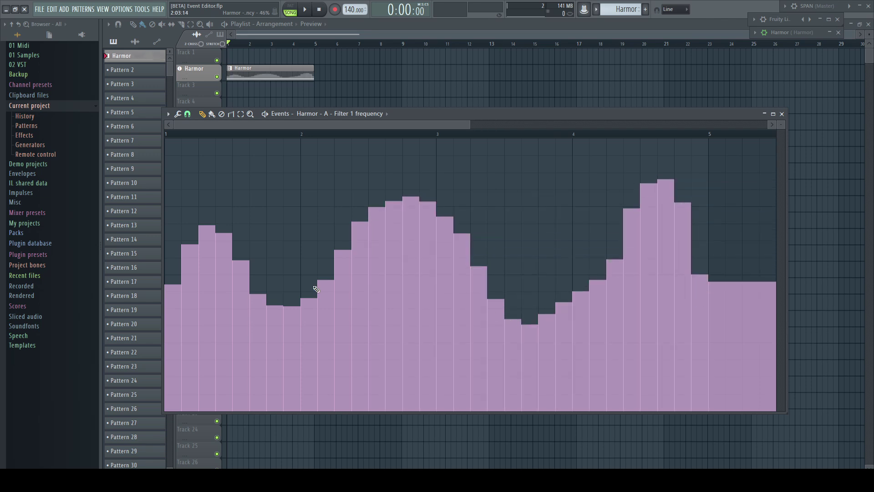
{"action": "left_click", "coordinate": [172, 187]}
{"action": "left_click", "coordinate": [207, 202]}
{"action": "left_click", "coordinate": [226, 297]}
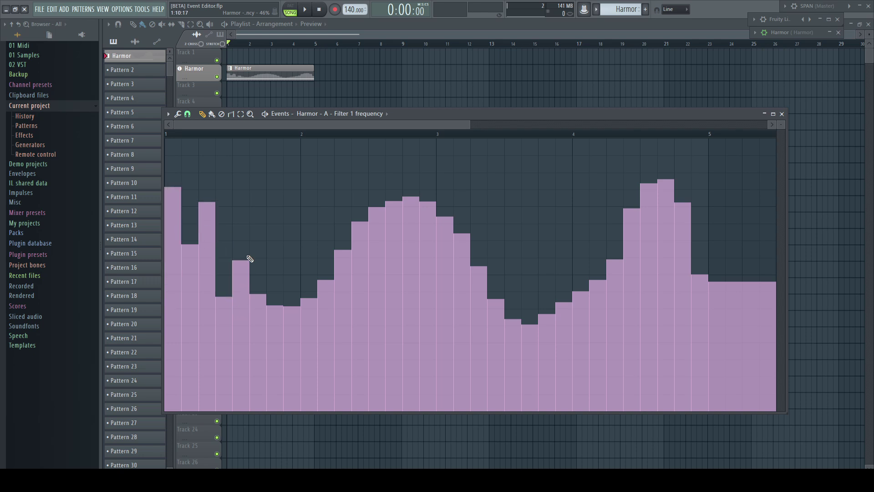
{"action": "left_click", "coordinate": [257, 235]}
{"action": "left_click", "coordinate": [303, 254]}
{"action": "left_click", "coordinate": [286, 245]}
{"action": "left_click", "coordinate": [292, 214]}
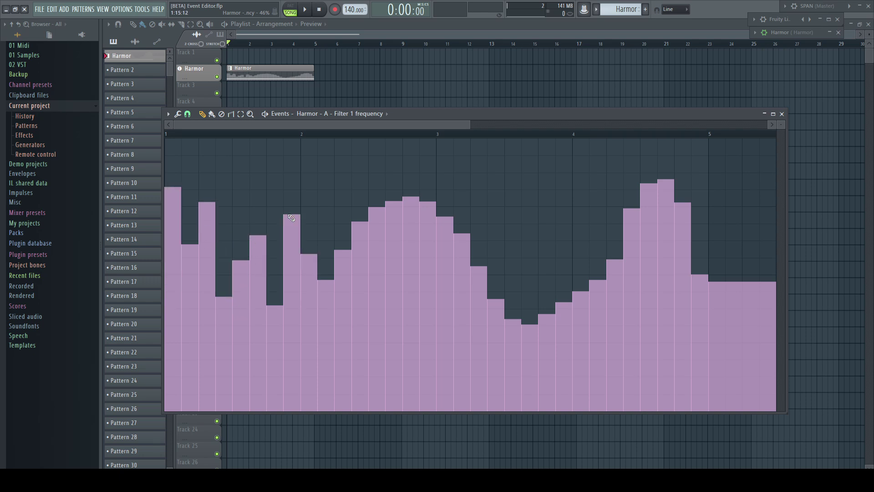
{"action": "left_click", "coordinate": [343, 219]}
Reset the step heights in bars 2–4, adjust the step near bar 2, and start playback.
{"action": "left_click", "coordinate": [389, 174]}
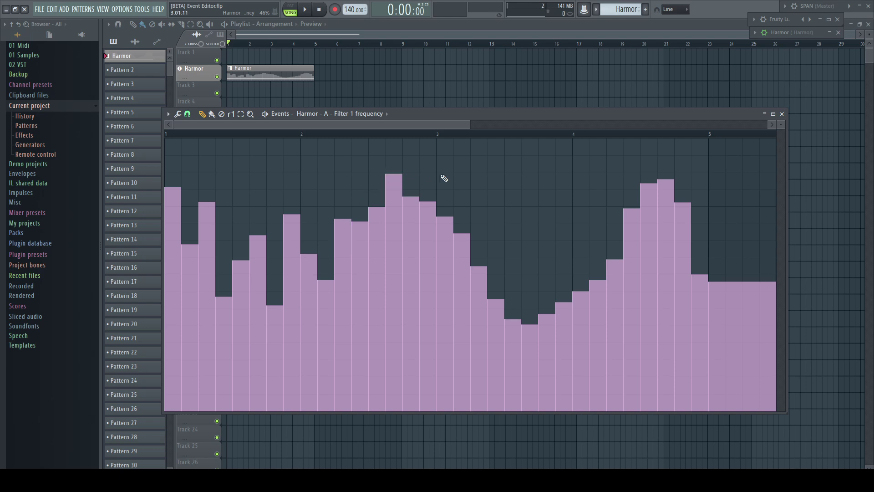
{"action": "left_click", "coordinate": [458, 186]}
{"action": "left_click", "coordinate": [524, 238]}
{"action": "left_click", "coordinate": [511, 225]}
{"action": "left_click", "coordinate": [594, 211]}
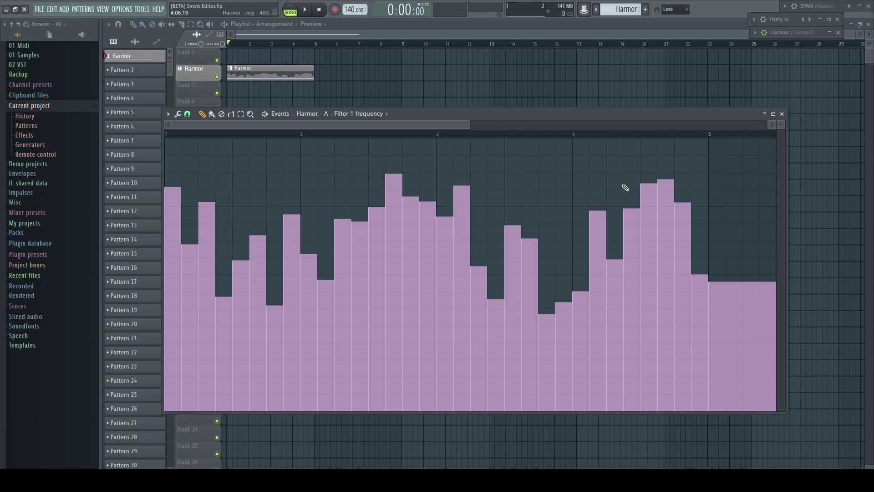
{"action": "left_click", "coordinate": [631, 166]}
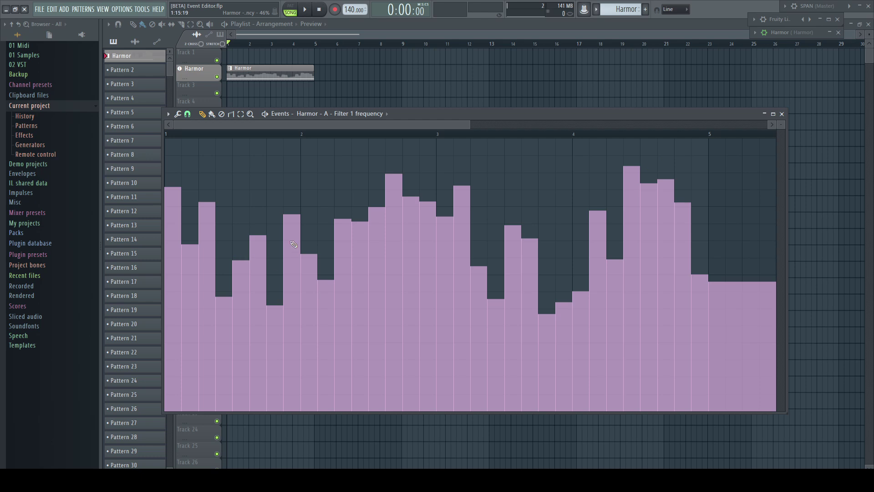
{"action": "left_click_drag", "start_coordinate": [292, 294], "coordinate": [288, 352]}
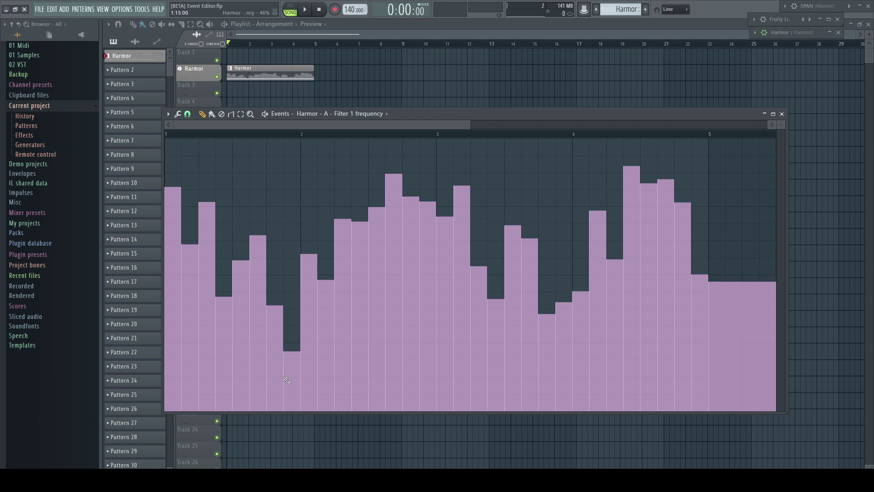
{"action": "left_click", "coordinate": [293, 201]}
{"action": "key", "text": "space"}
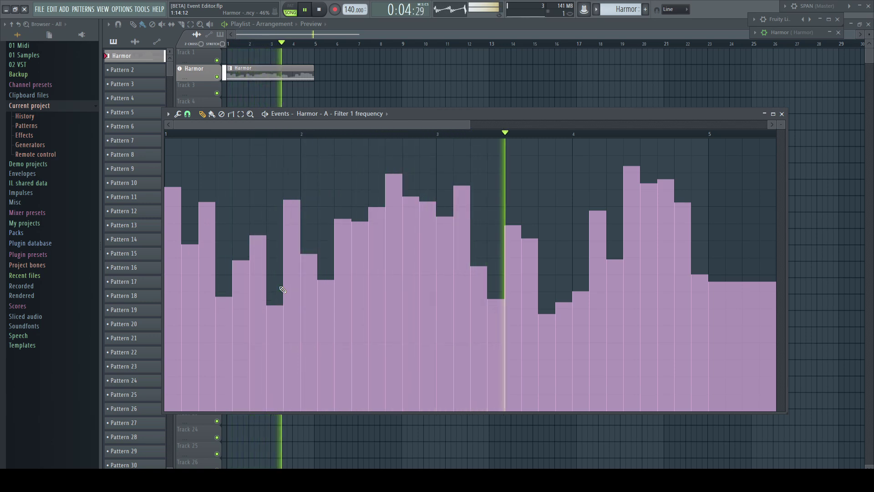
Stop playback and draw a straight ramp from the bottom at bar 1 to the top at bar 5.
{"action": "key", "text": "space"}
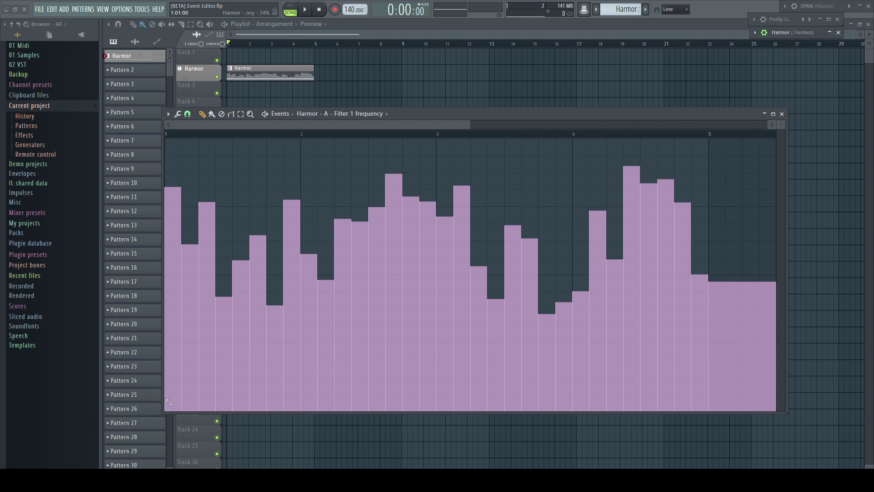
{"action": "mouse_move", "coordinate": [169, 410]}
{"action": "left_mouse_down"}
{"action": "mouse_move", "coordinate": [195, 384]}
{"action": "mouse_move", "coordinate": [551, 189]}
{"action": "mouse_move", "coordinate": [709, 138]}
{"action": "mouse_move", "coordinate": [709, 173]}
{"action": "mouse_move", "coordinate": [710, 140]}
{"action": "left_mouse_up"}
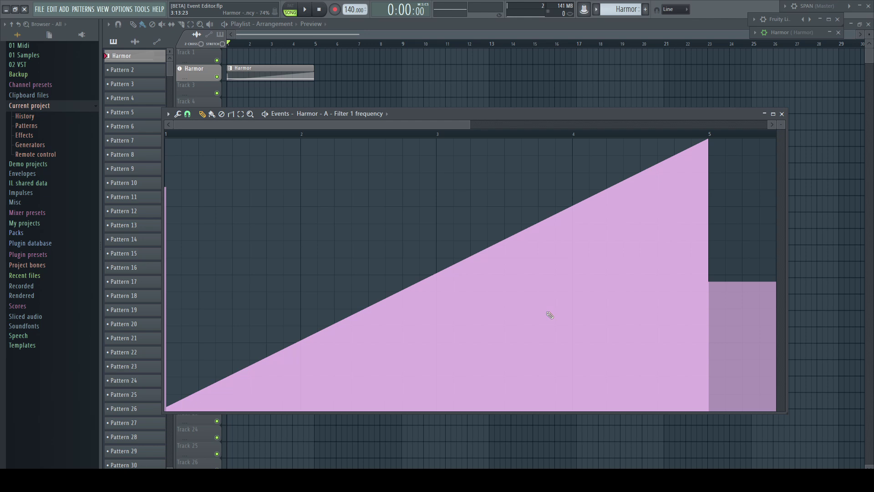
{"action": "left_click_drag", "start_coordinate": [469, 124], "coordinate": [524, 132]}
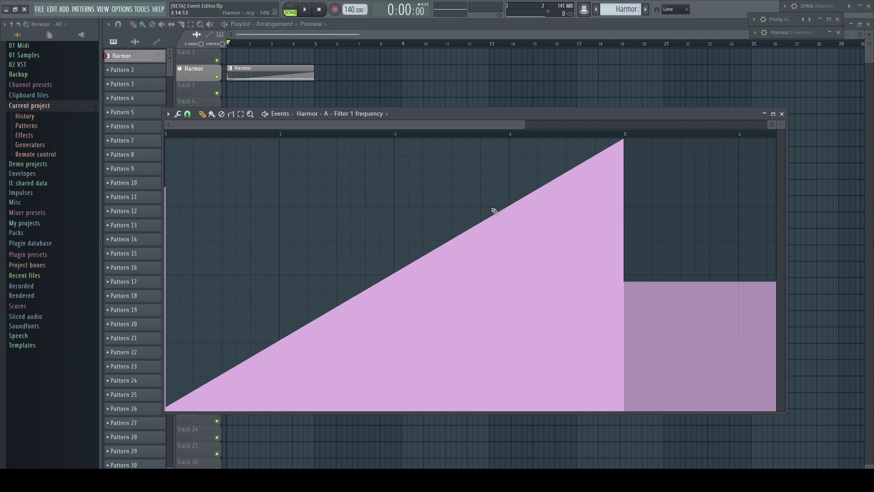
Redraw the ramp up to bar 5, then paint a flat level over it and undo that.
{"action": "key", "text": "ctrl+z"}
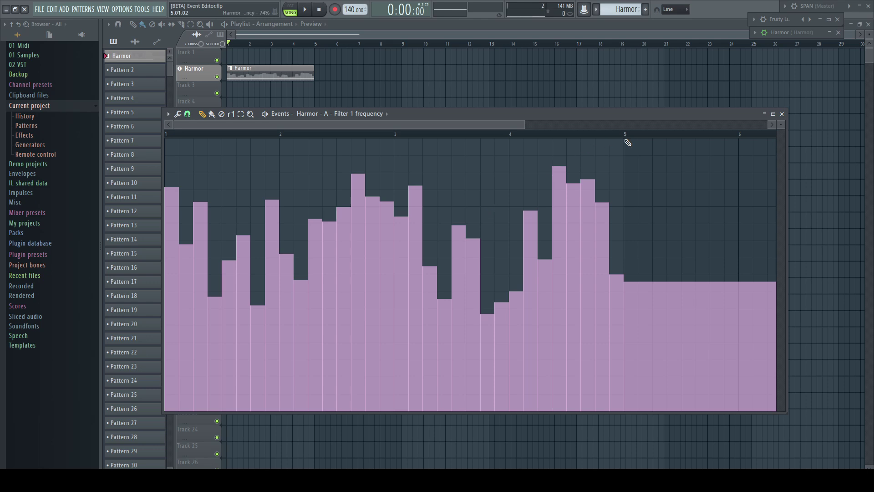
{"action": "left_click_drag", "start_coordinate": [628, 143], "coordinate": [161, 420]}
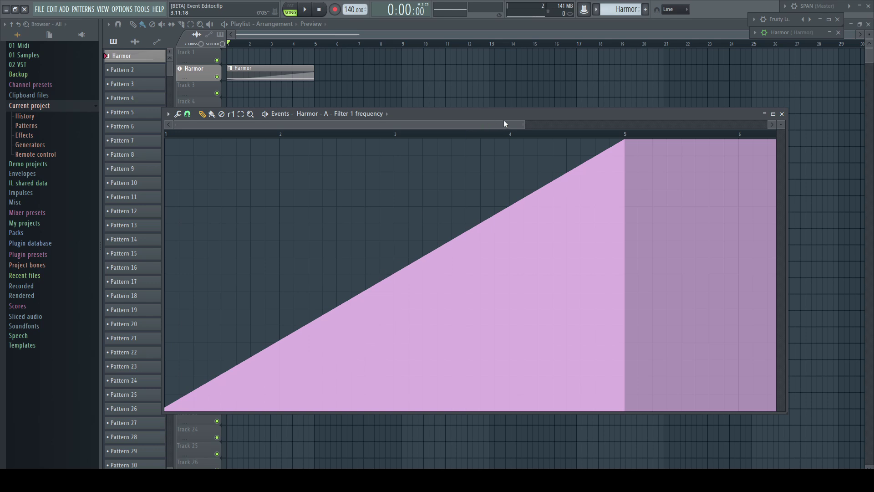
{"action": "scroll", "coordinate": [503, 124], "scroll_direction": "up", "scroll_amount": 5}
{"action": "scroll", "coordinate": [504, 124], "scroll_direction": "down", "scroll_amount": 5}
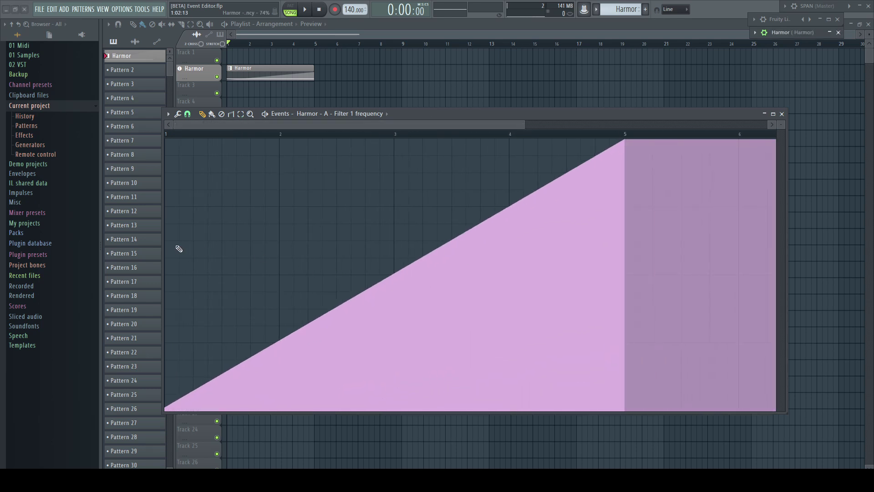
{"action": "mouse_move", "coordinate": [171, 247]}
{"action": "left_mouse_down"}
{"action": "mouse_move", "coordinate": [365, 247]}
{"action": "mouse_move", "coordinate": [592, 260]}
{"action": "mouse_move", "coordinate": [622, 270]}
{"action": "mouse_move", "coordinate": [518, 164]}
{"action": "mouse_move", "coordinate": [465, 187]}
{"action": "mouse_move", "coordinate": [405, 255]}
{"action": "mouse_move", "coordinate": [290, 290]}
{"action": "left_mouse_up"}
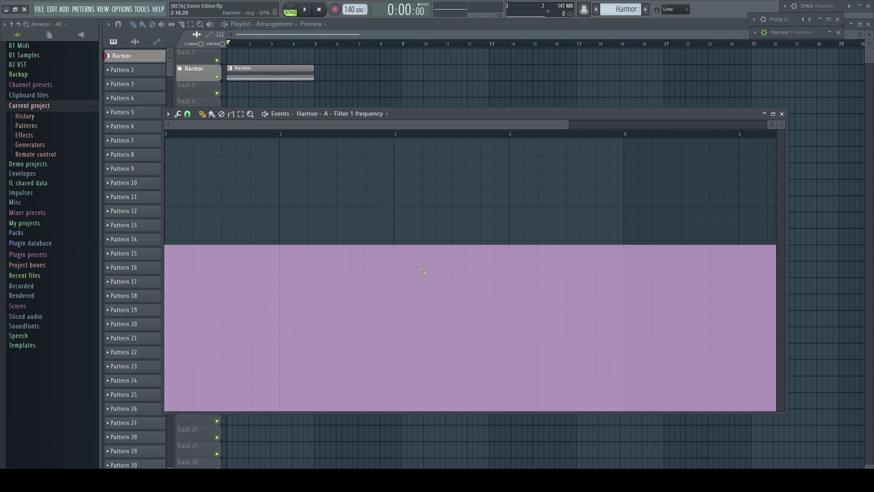
{"action": "key", "text": "ctrl+z"}
Paint small steps over the ramp and undo them, then select and clear a time range at bar 2.
{"action": "left_click_drag", "start_coordinate": [370, 294], "coordinate": [383, 291]}
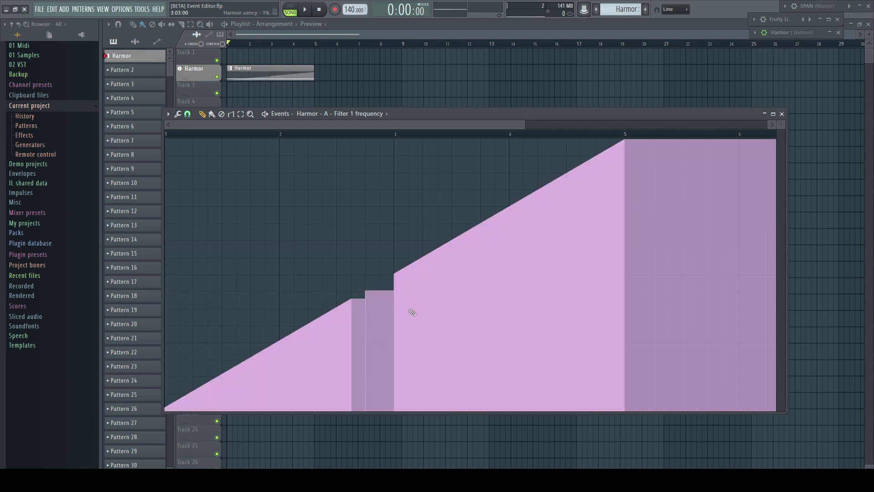
{"action": "left_click_drag", "start_coordinate": [441, 256], "coordinate": [464, 251]}
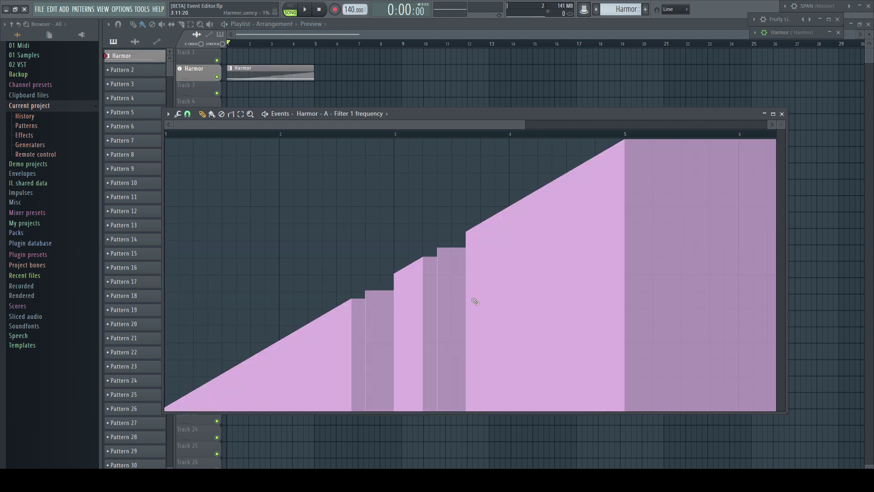
{"action": "key", "text": "ctrl+z"}
{"action": "left_click_drag", "start_coordinate": [283, 176], "coordinate": [342, 175]}
{"action": "left_click", "coordinate": [310, 144]}
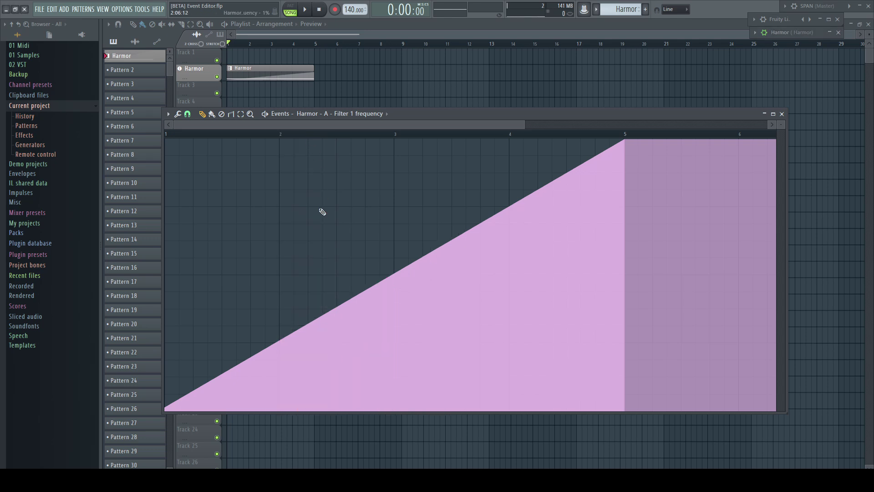
Zoom around bar 2, paint a freehand curve over the ramp, then undo it.
{"action": "left_click_drag", "start_coordinate": [280, 166], "coordinate": [311, 168]}
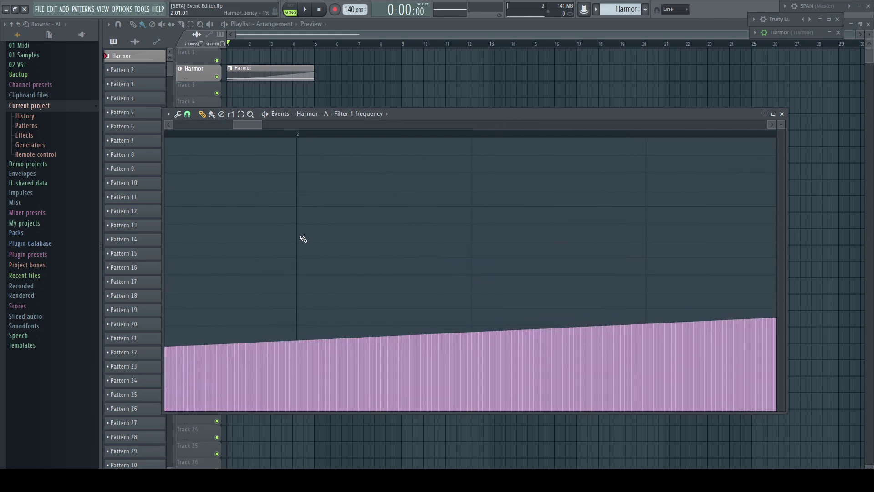
{"action": "scroll", "coordinate": [302, 240], "scroll_direction": "down", "scroll_amount": 5}
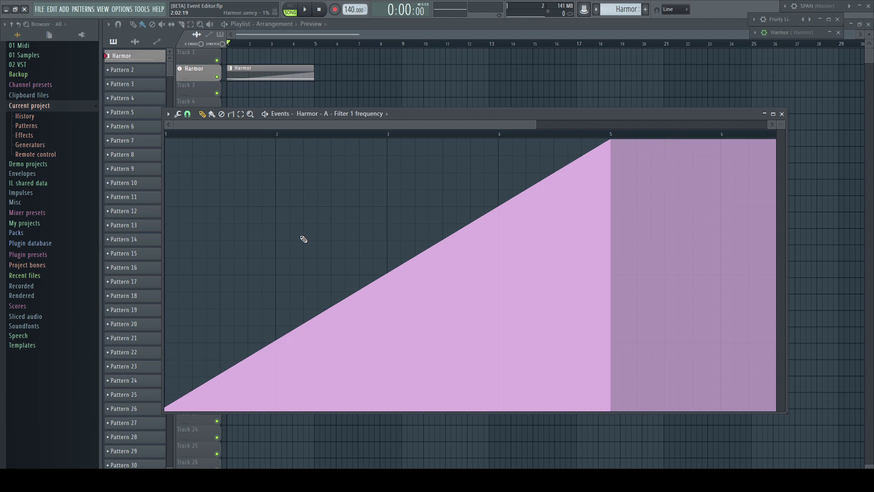
{"action": "mouse_move", "coordinate": [170, 230]}
{"action": "left_mouse_down"}
{"action": "mouse_move", "coordinate": [233, 218]}
{"action": "mouse_move", "coordinate": [277, 302]}
{"action": "mouse_move", "coordinate": [338, 289]}
{"action": "mouse_move", "coordinate": [360, 217]}
{"action": "mouse_move", "coordinate": [426, 211]}
{"action": "mouse_move", "coordinate": [455, 265]}
{"action": "mouse_move", "coordinate": [493, 299]}
{"action": "mouse_move", "coordinate": [532, 231]}
{"action": "mouse_move", "coordinate": [573, 190]}
{"action": "mouse_move", "coordinate": [613, 217]}
{"action": "left_mouse_up"}
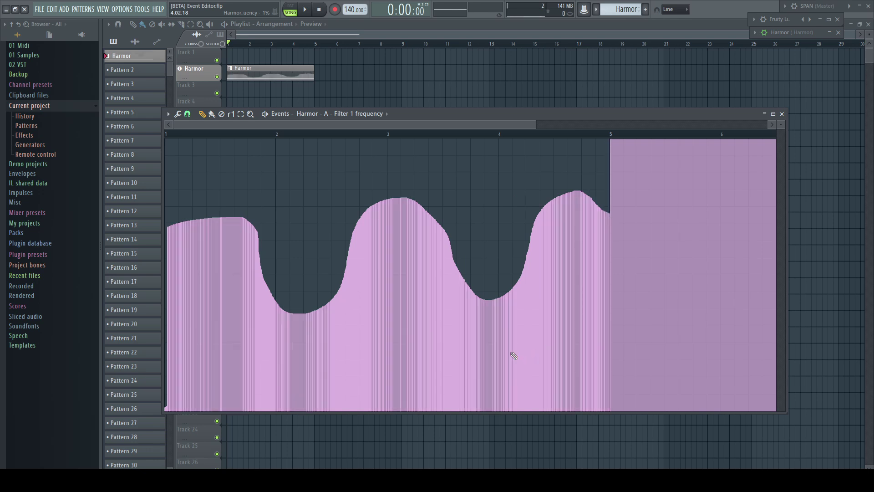
{"action": "key", "text": "ctrl+z"}
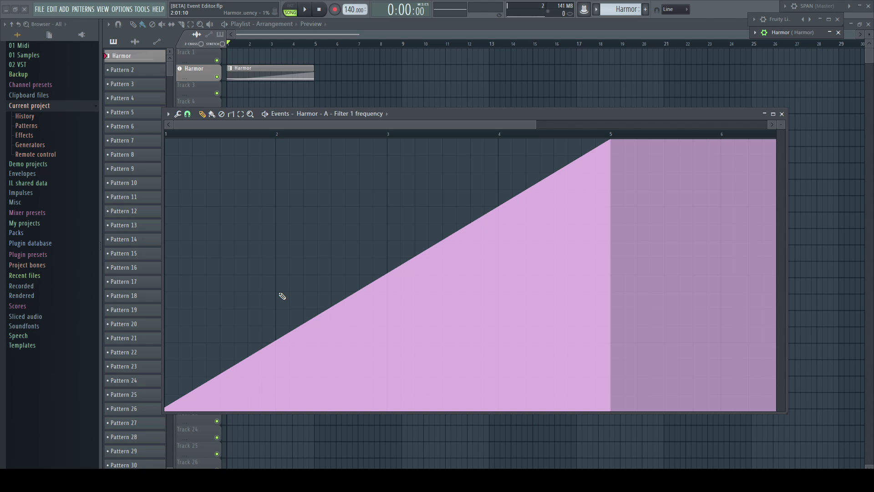
Paint a rising and falling curve over the ramp with the Paint brush tool.
{"action": "left_click", "coordinate": [212, 113]}
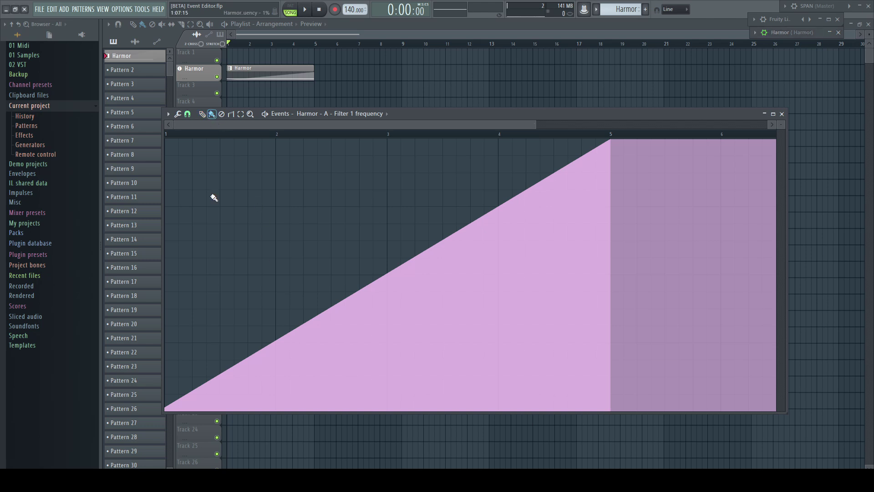
{"action": "mouse_move", "coordinate": [171, 340]}
{"action": "left_mouse_down"}
{"action": "mouse_move", "coordinate": [222, 247]}
{"action": "mouse_move", "coordinate": [261, 271]}
{"action": "mouse_move", "coordinate": [304, 336]}
{"action": "mouse_move", "coordinate": [351, 320]}
{"action": "mouse_move", "coordinate": [365, 234]}
{"action": "mouse_move", "coordinate": [425, 222]}
{"action": "mouse_move", "coordinate": [466, 314]}
{"action": "mouse_move", "coordinate": [516, 332]}
{"action": "mouse_move", "coordinate": [601, 244]}
{"action": "left_mouse_up"}
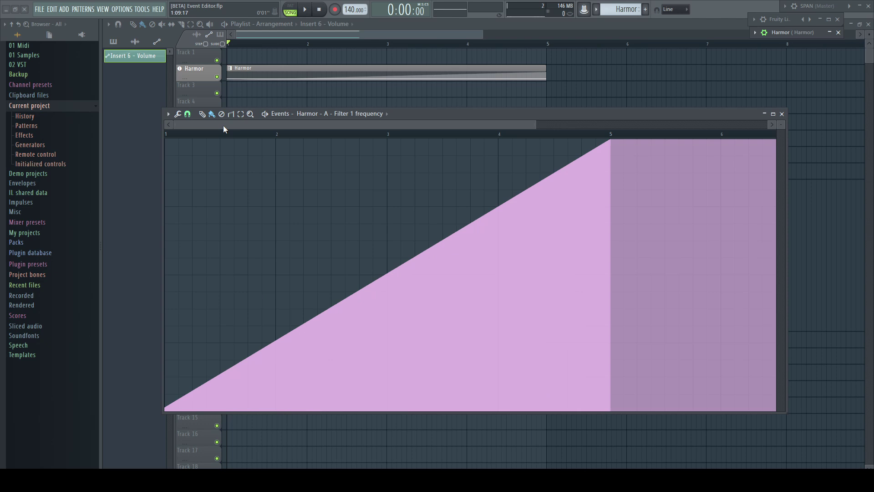
Erase the start of the ramp and a section from bar 3 with the Delete tool.
{"action": "left_click", "coordinate": [222, 114]}
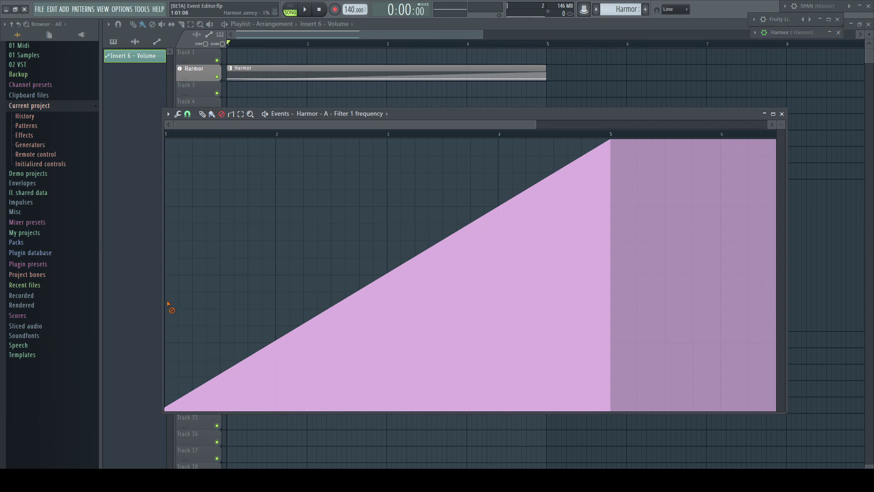
{"action": "left_click_drag", "start_coordinate": [168, 303], "coordinate": [272, 304]}
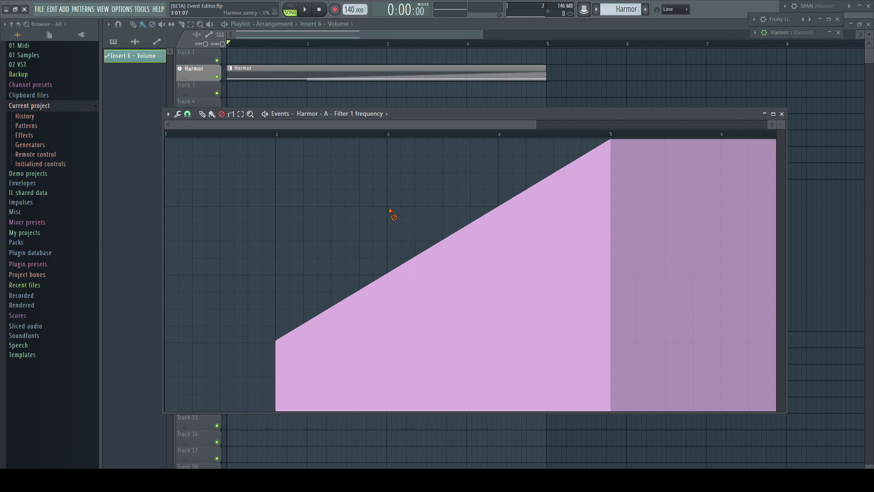
{"action": "left_click_drag", "start_coordinate": [390, 210], "coordinate": [445, 220]}
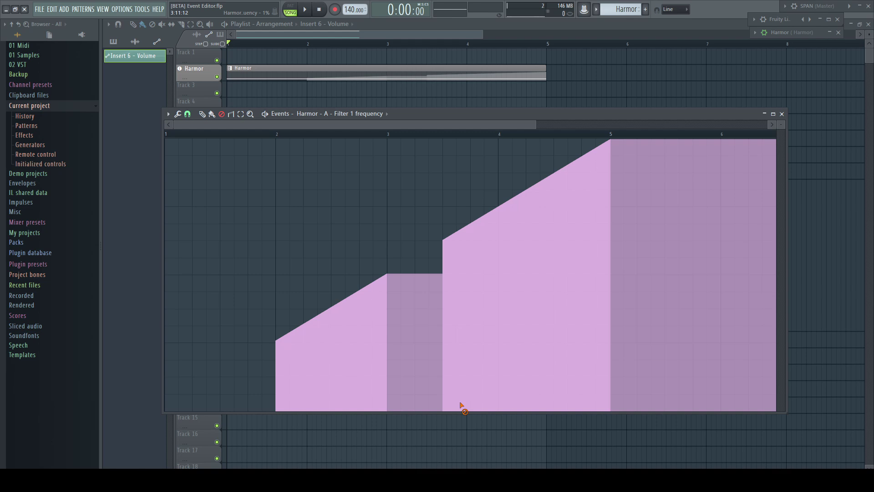
Close the event editor and delete the peak point from the Insert 6 - Volume automation clip.
{"action": "left_click", "coordinate": [782, 114]}
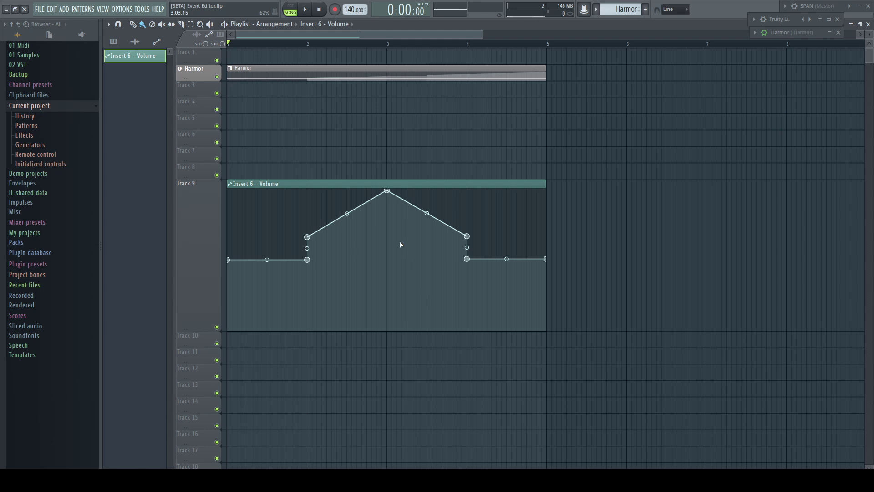
{"action": "right_click", "coordinate": [389, 192]}
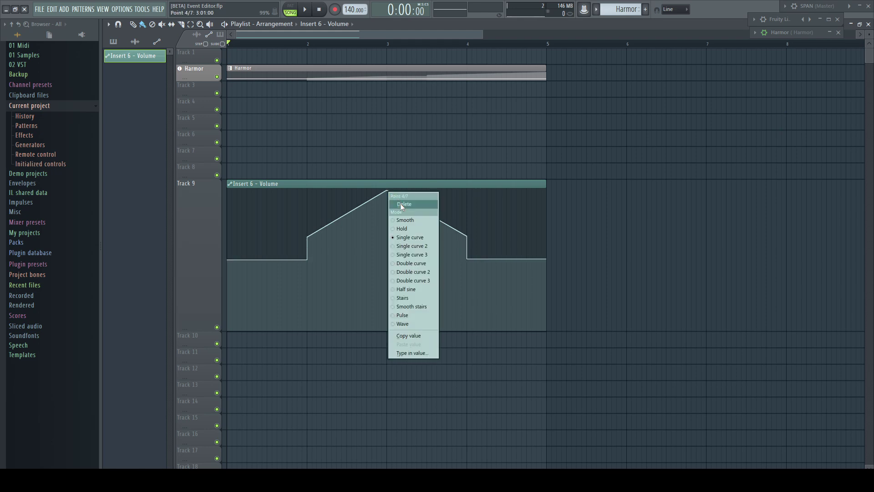
{"action": "left_click", "coordinate": [401, 204]}
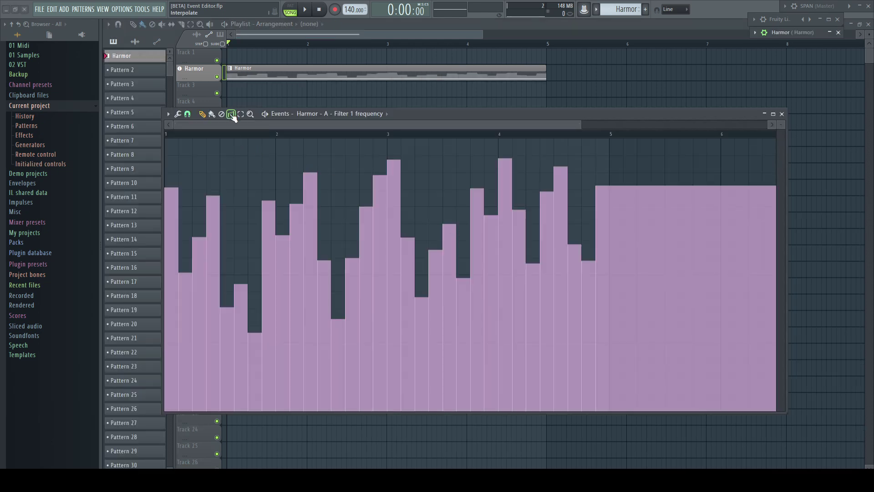
Slant several Filter 1 frequency bars around bars 2–3 into ramps with the Line tool, then play back.
{"action": "left_click", "coordinate": [231, 115]}
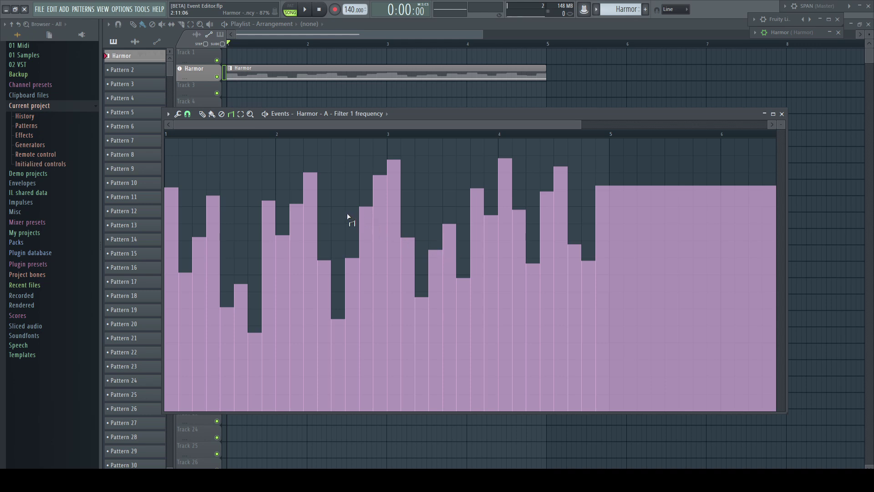
{"action": "left_click_drag", "start_coordinate": [351, 219], "coordinate": [411, 223]}
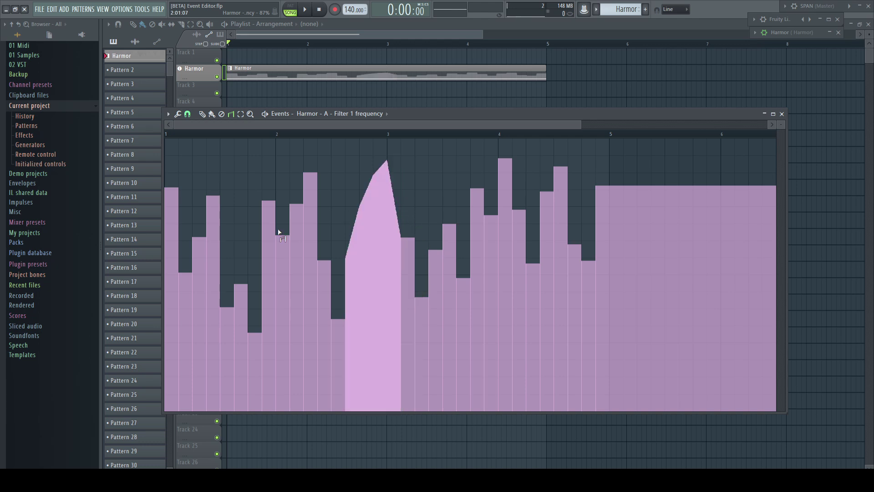
{"action": "left_click_drag", "start_coordinate": [279, 234], "coordinate": [309, 175]}
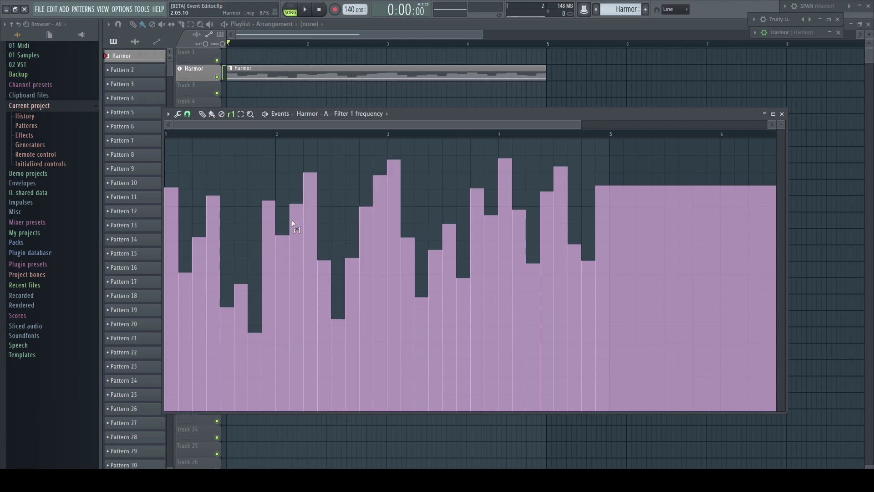
{"action": "left_click_drag", "start_coordinate": [293, 227], "coordinate": [315, 229]}
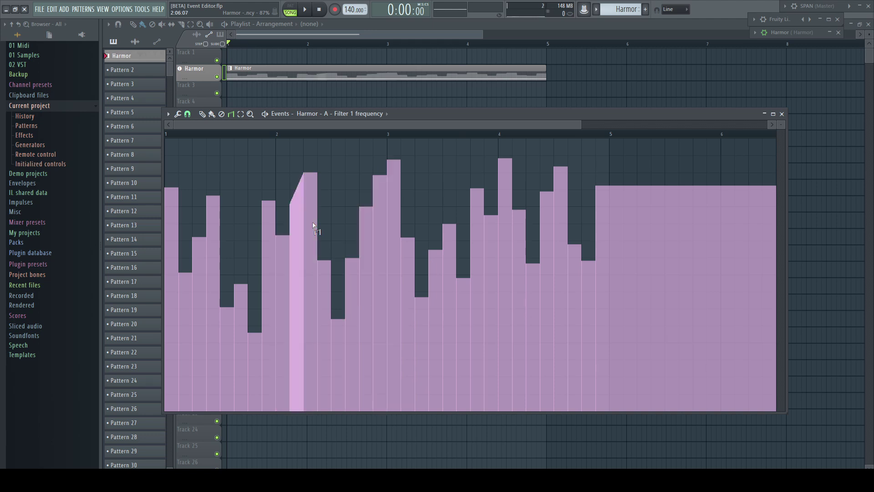
{"action": "left_click_drag", "start_coordinate": [440, 282], "coordinate": [458, 280]}
{"action": "left_click_drag", "start_coordinate": [533, 279], "coordinate": [567, 281]}
{"action": "key", "text": "space"}
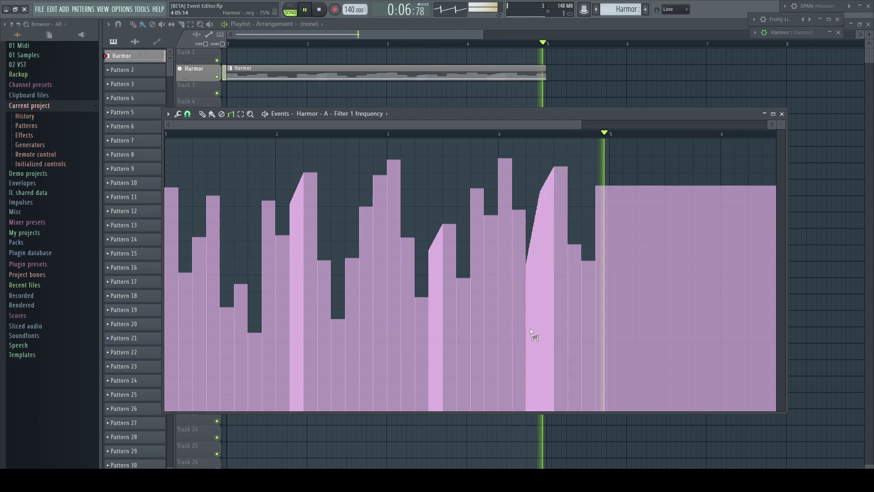
Stop playback, select and deselect the events at bar 2, then zoom in and back out there.
{"action": "key", "text": "space"}
{"action": "left_click", "coordinate": [241, 114]}
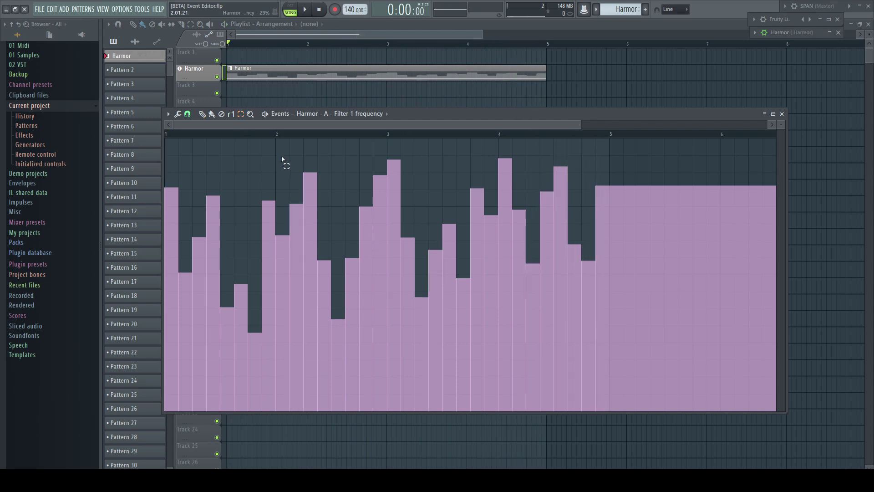
{"action": "left_click_drag", "start_coordinate": [280, 162], "coordinate": [330, 205]}
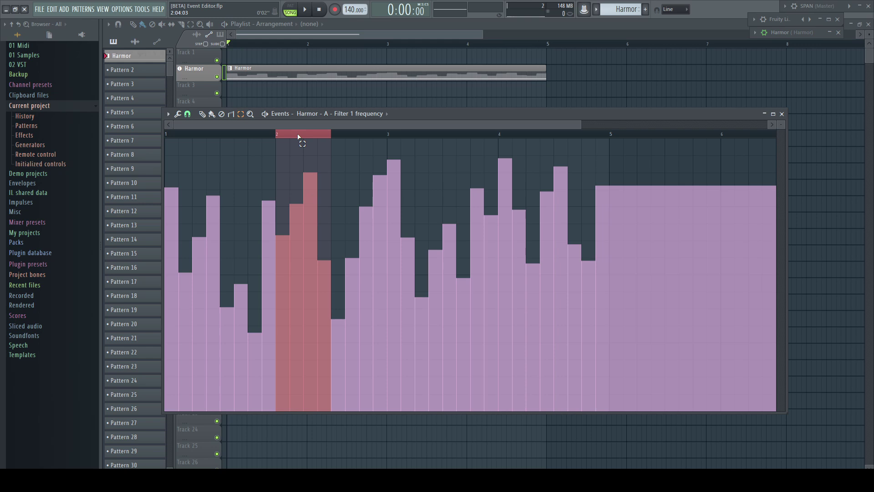
{"action": "left_click", "coordinate": [287, 151]}
{"action": "left_click", "coordinate": [250, 114]}
{"action": "left_click_drag", "start_coordinate": [287, 155], "coordinate": [326, 172]}
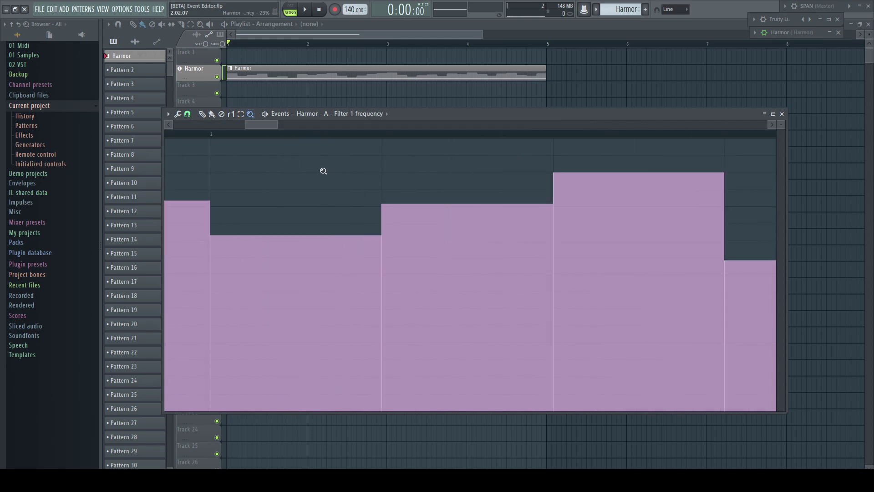
{"action": "right_click", "coordinate": [316, 183]}
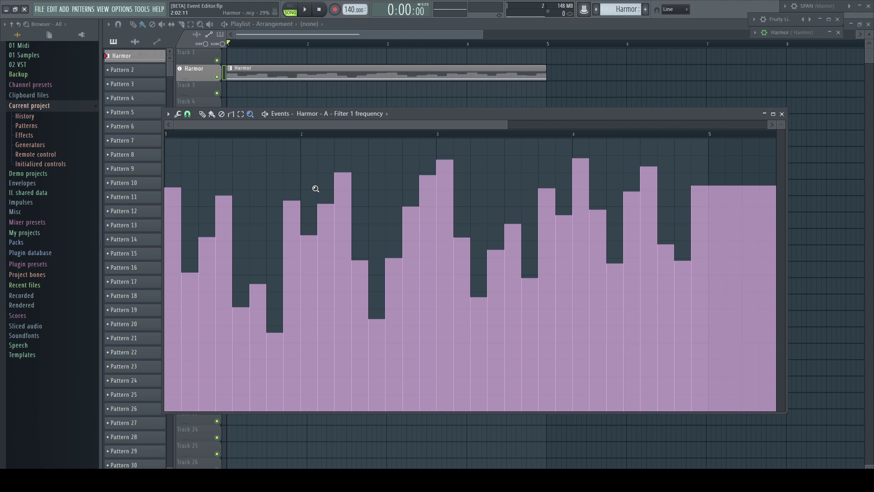
Return to the Pencil tool and select, then deselect, three event columns.
{"action": "left_click", "coordinate": [202, 114]}
{"action": "left_click_drag", "start_coordinate": [311, 156], "coordinate": [346, 158]}
{"action": "left_click", "coordinate": [326, 142]}
{"action": "scroll", "coordinate": [314, 155], "scroll_direction": "up", "scroll_amount": 5}
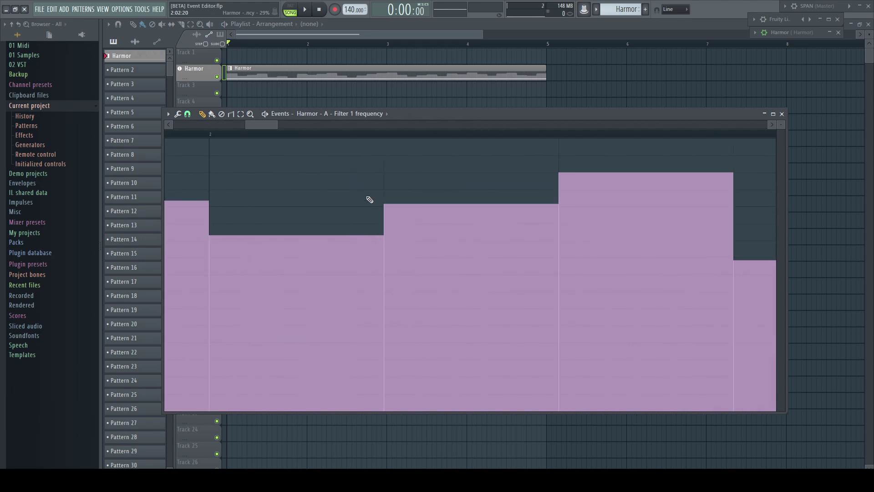
{"action": "scroll", "coordinate": [325, 173], "scroll_direction": "down", "scroll_amount": 5}
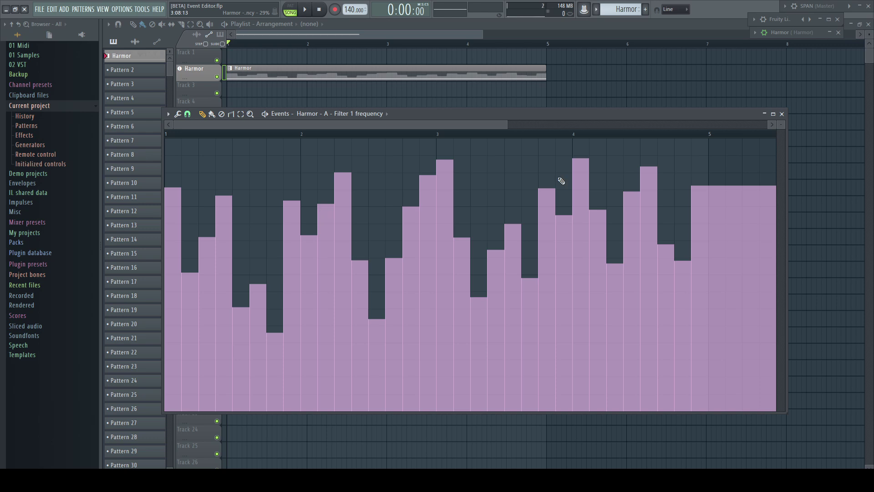
Close the event editor and show Filter 1 frequency in the Harmor piano roll's control lane.
{"action": "left_click", "coordinate": [782, 114]}
{"action": "double_click", "coordinate": [148, 59]}
{"action": "left_click", "coordinate": [146, 235]}
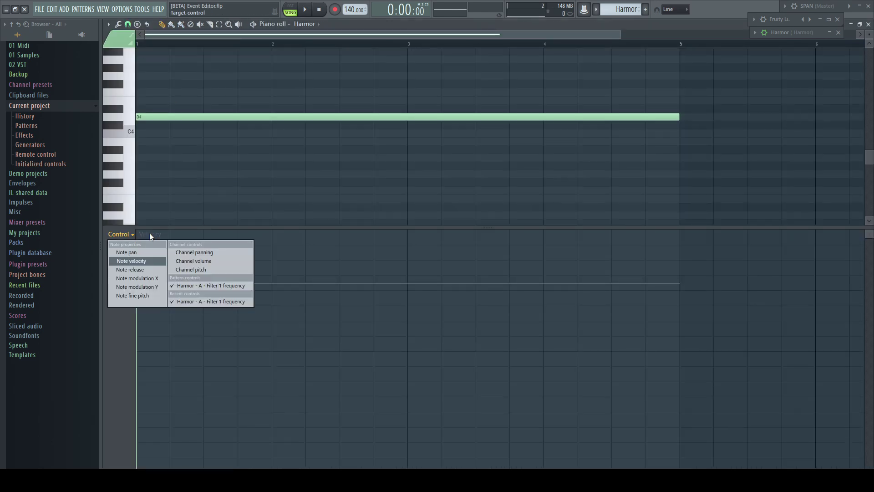
{"action": "left_click", "coordinate": [187, 293]}
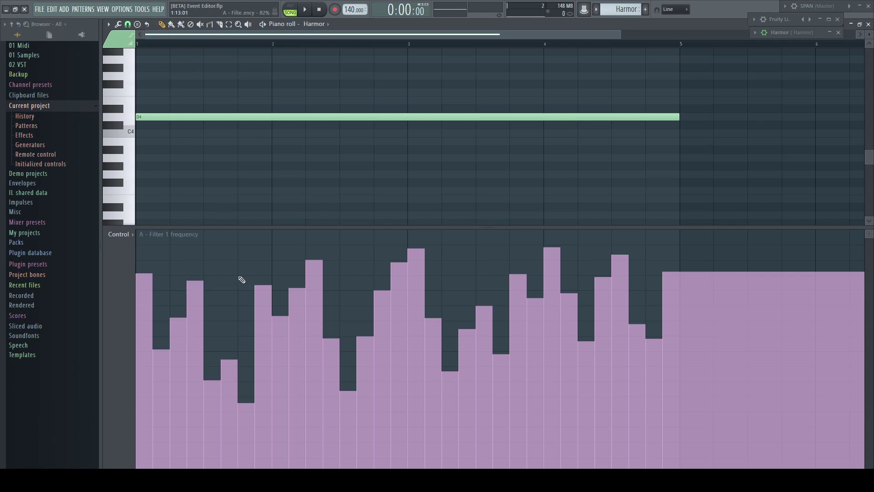
Redraw the lane's Filter 1 frequency bars with the Pencil, Paint brush and Line tools.
{"action": "mouse_move", "coordinate": [240, 279]}
{"action": "left_mouse_down"}
{"action": "mouse_move", "coordinate": [243, 311]}
{"action": "mouse_move", "coordinate": [278, 260]}
{"action": "mouse_move", "coordinate": [318, 246]}
{"action": "mouse_move", "coordinate": [355, 284]}
{"action": "left_mouse_up"}
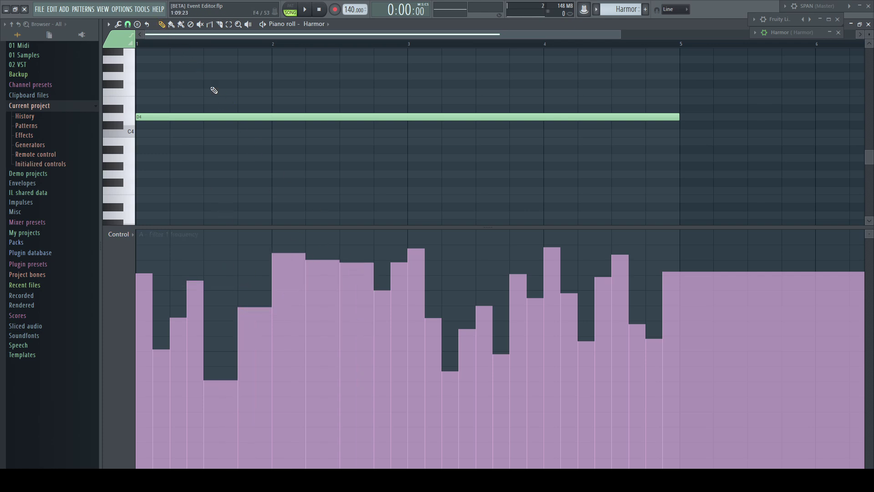
{"action": "left_click", "coordinate": [171, 24]}
{"action": "mouse_move", "coordinate": [210, 377]}
{"action": "left_mouse_down"}
{"action": "mouse_move", "coordinate": [299, 301]}
{"action": "mouse_move", "coordinate": [306, 326]}
{"action": "left_mouse_up"}
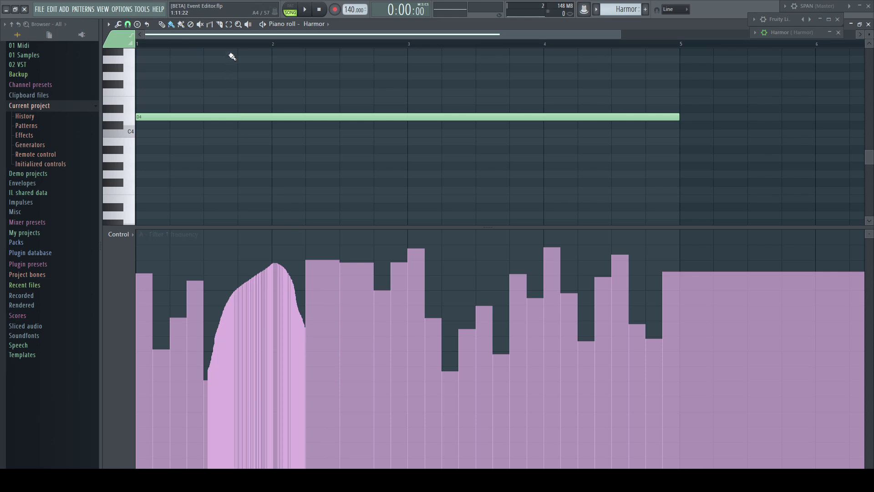
{"action": "left_click", "coordinate": [210, 24]}
{"action": "left_click_drag", "start_coordinate": [378, 332], "coordinate": [426, 324]}
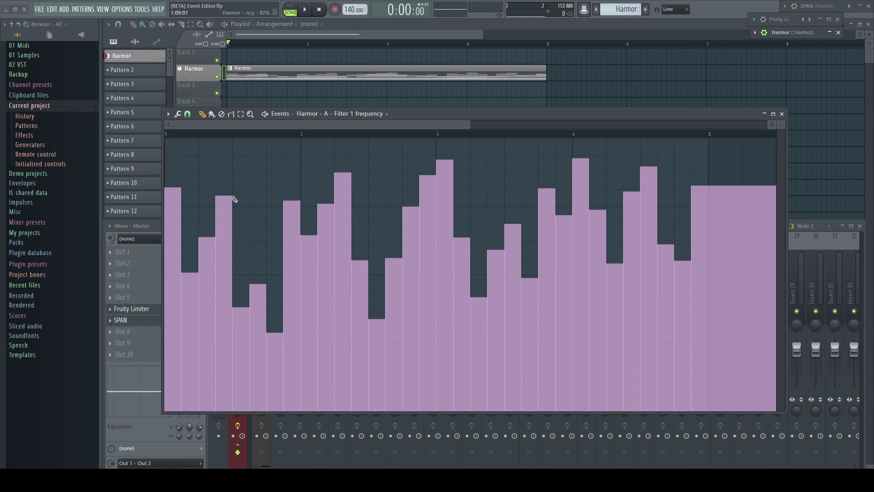
Open Level scaling for the Filter 1 frequency events and try Tension, returning it to zero.
{"action": "left_click", "coordinate": [168, 113]}
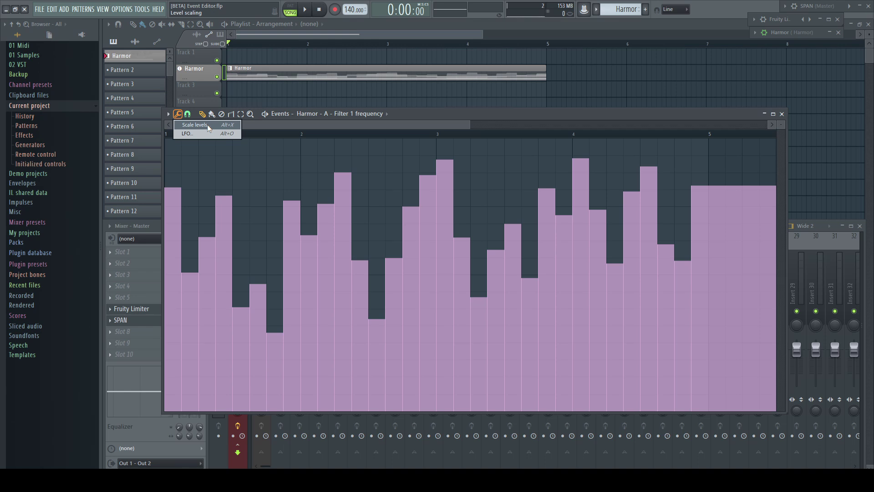
{"action": "left_click", "coordinate": [212, 125]}
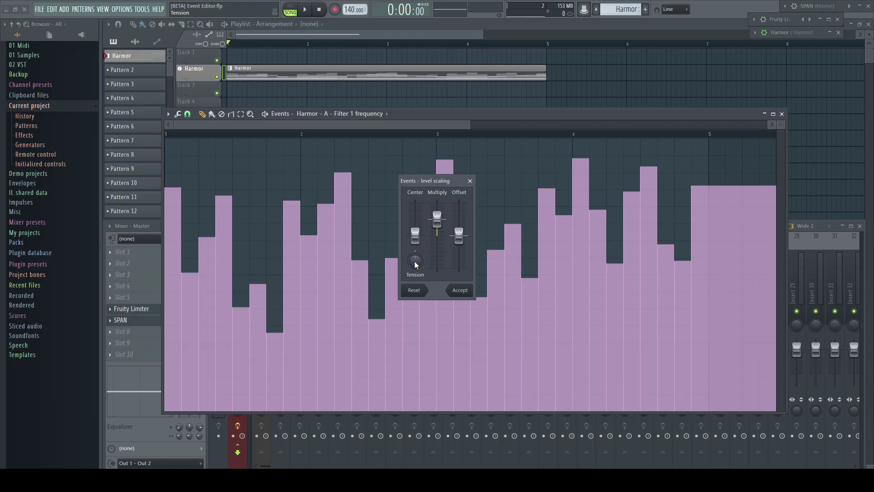
{"action": "left_click_drag", "start_coordinate": [415, 260], "coordinate": [415, 287]}
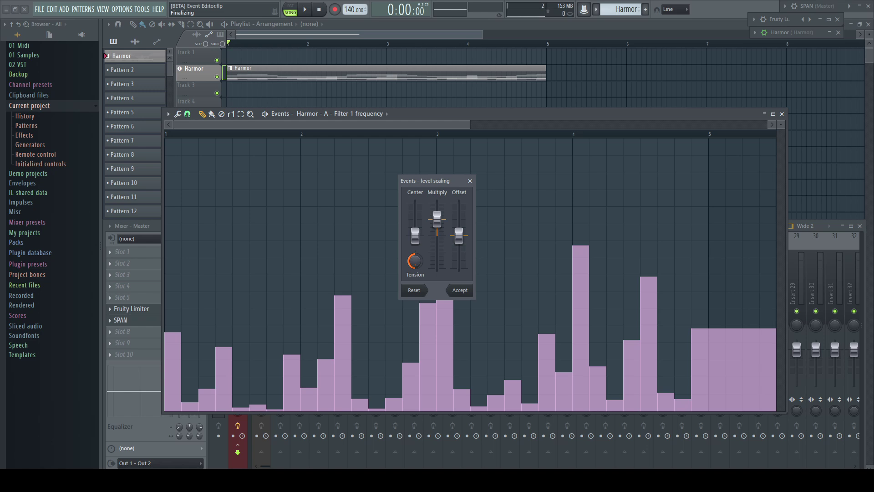
{"action": "left_click_drag", "start_coordinate": [415, 260], "coordinate": [416, 239]}
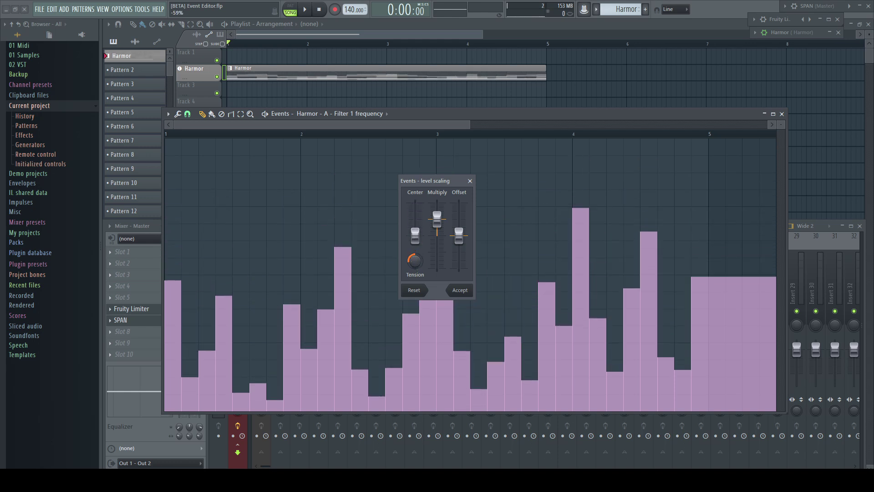
Raise Center, increase Multiply, then set Offset to -100% to flatten every event.
{"action": "left_click_drag", "start_coordinate": [414, 234], "coordinate": [440, 202]}
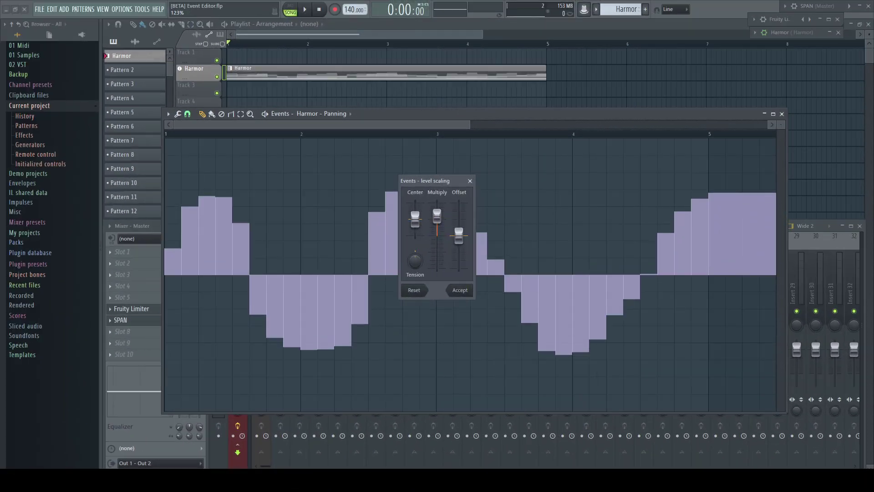
{"action": "left_click_drag", "start_coordinate": [437, 216], "coordinate": [437, 266]}
{"action": "left_click_drag", "start_coordinate": [463, 242], "coordinate": [459, 261]}
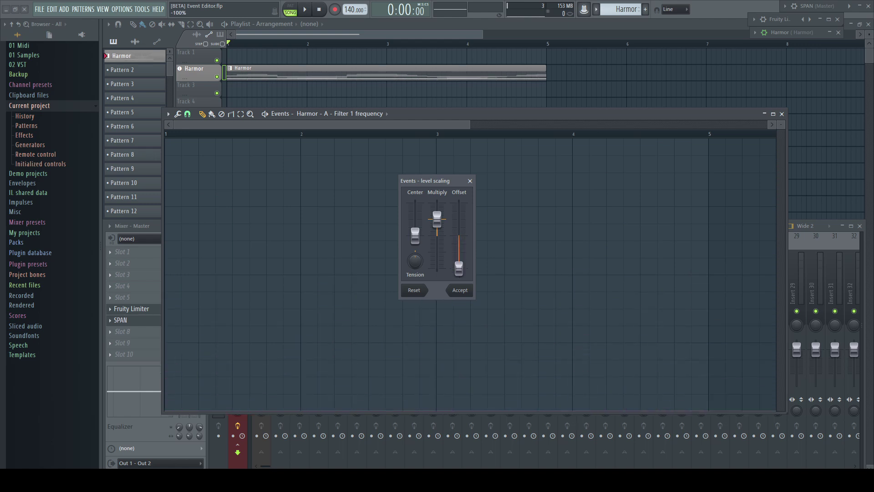
Start an LFO on the filter events with a higher start value, lower end value and faster speed.
{"action": "key", "text": "Escape"}
{"action": "left_click", "coordinate": [177, 114]}
{"action": "left_click", "coordinate": [181, 133]}
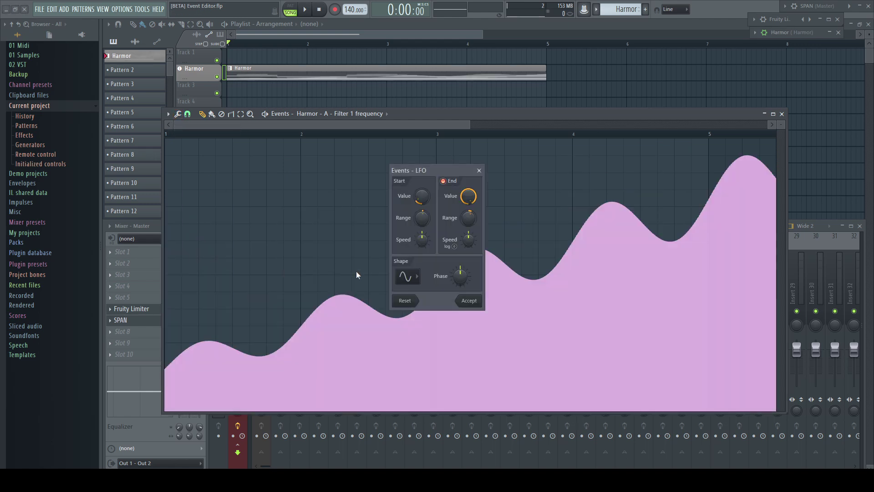
{"action": "left_click_drag", "start_coordinate": [422, 202], "coordinate": [422, 171]}
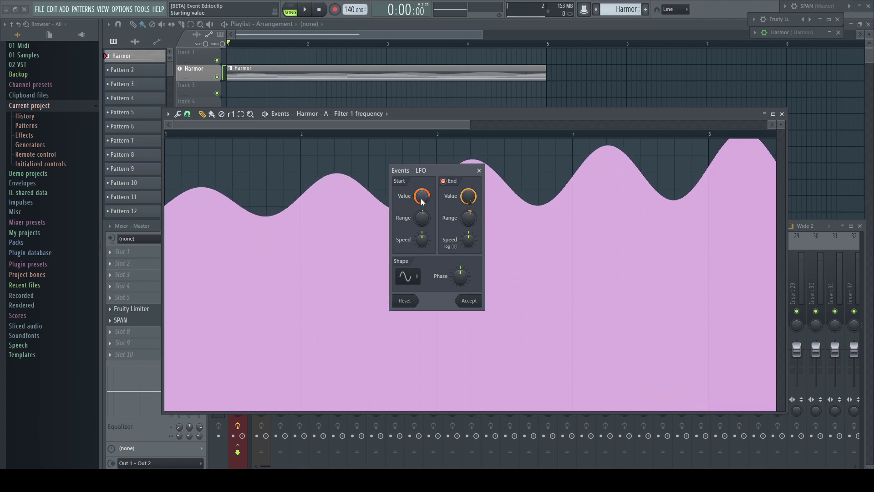
{"action": "left_click_drag", "start_coordinate": [468, 196], "coordinate": [422, 222]}
Compare saw and square shapes, settle on a sine wave and shift its phase.
{"action": "left_click", "coordinate": [418, 278]}
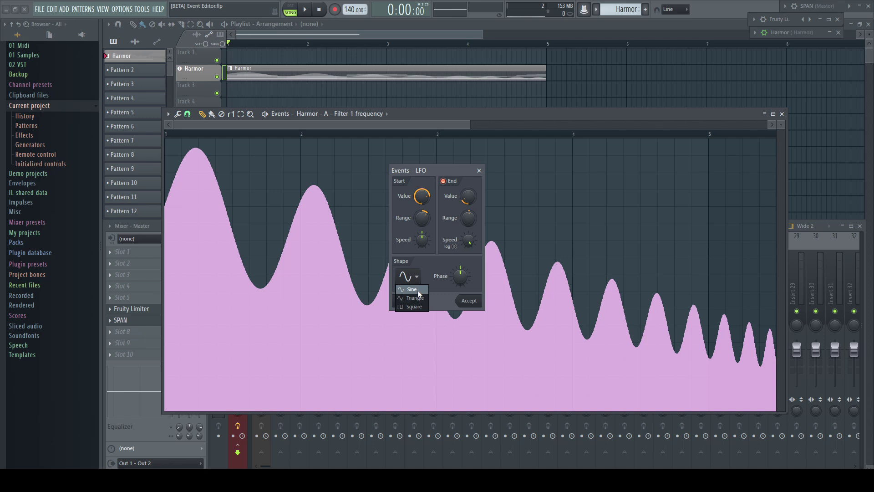
{"action": "left_click", "coordinate": [417, 296]}
{"action": "left_click", "coordinate": [418, 277]}
{"action": "left_click", "coordinate": [417, 305]}
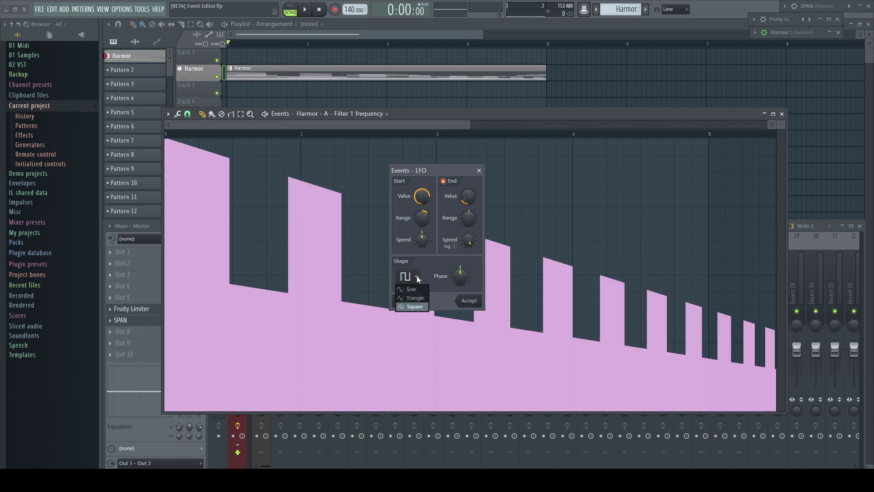
{"action": "left_click", "coordinate": [417, 275]}
{"action": "mouse_move", "coordinate": [460, 276]}
{"action": "left_mouse_down"}
{"action": "mouse_move", "coordinate": [460, 305]}
{"action": "mouse_move", "coordinate": [460, 278]}
{"action": "mouse_move", "coordinate": [470, 278]}
{"action": "left_mouse_up"}
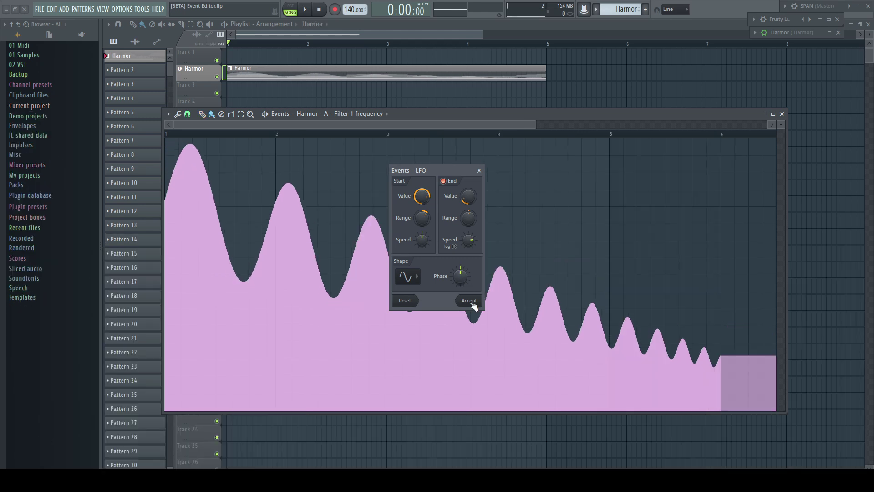
Apply the LFO, then paint a lower hump over the third peak and flatten after the fourth.
{"action": "left_click", "coordinate": [469, 301]}
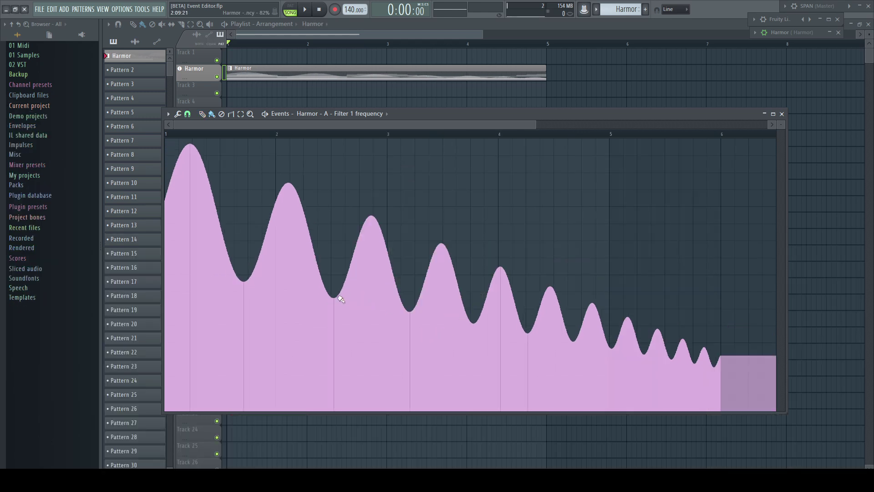
{"action": "mouse_move", "coordinate": [343, 293]}
{"action": "left_mouse_down"}
{"action": "mouse_move", "coordinate": [369, 262]}
{"action": "mouse_move", "coordinate": [410, 311]}
{"action": "mouse_move", "coordinate": [456, 160]}
{"action": "mouse_move", "coordinate": [464, 295]}
{"action": "mouse_move", "coordinate": [474, 319]}
{"action": "mouse_move", "coordinate": [558, 323]}
{"action": "left_mouse_up"}
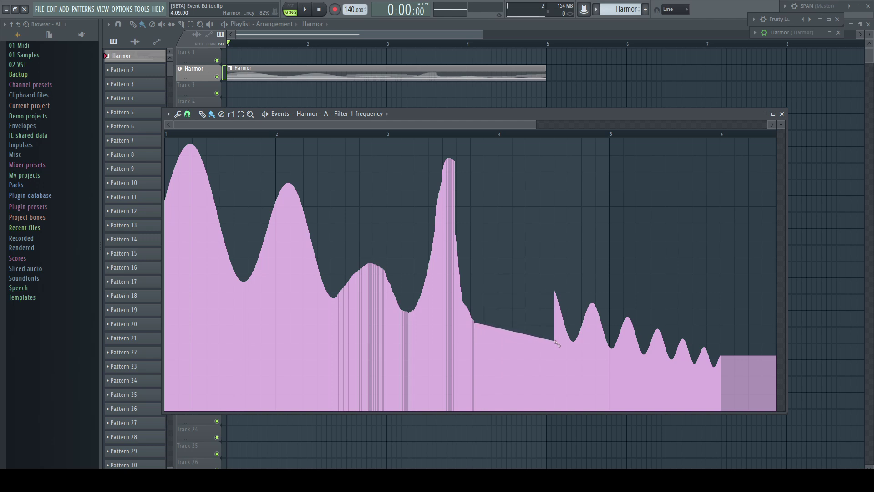
{"action": "left_click_drag", "start_coordinate": [558, 323], "coordinate": [574, 334]}
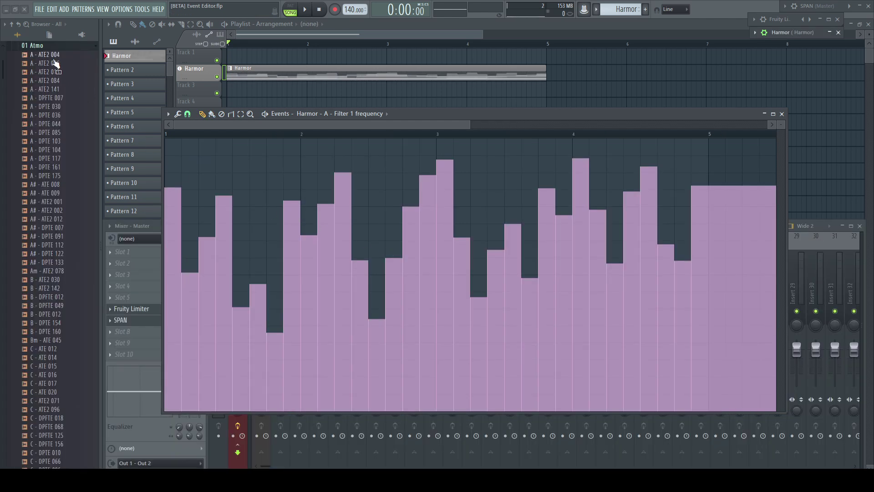
Drop the A - ATE2 004 sample behind the events as a waveform backdrop and check the View options.
{"action": "left_click_drag", "start_coordinate": [50, 55], "coordinate": [377, 238]}
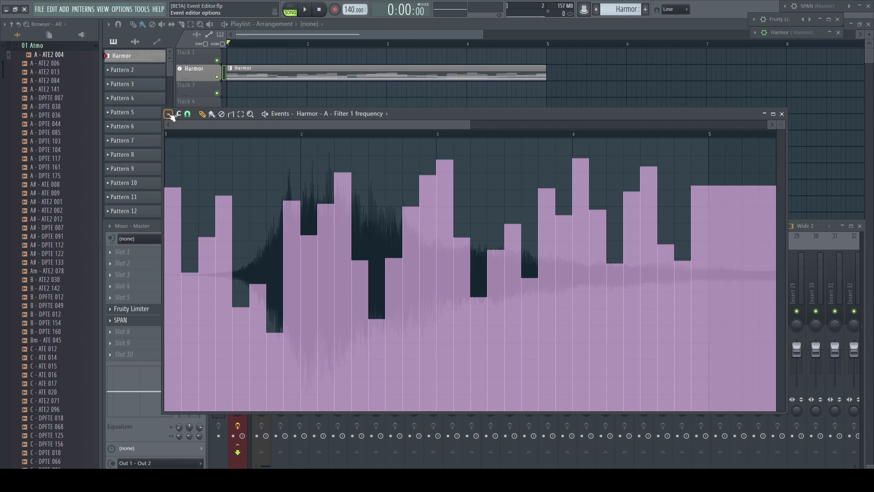
{"action": "left_click", "coordinate": [168, 114]}
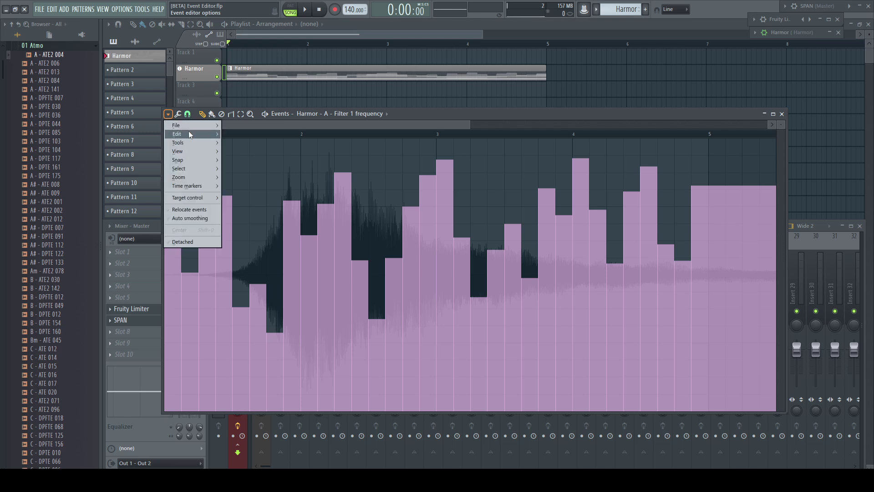
{"action": "mouse_move", "coordinate": [192, 151]}
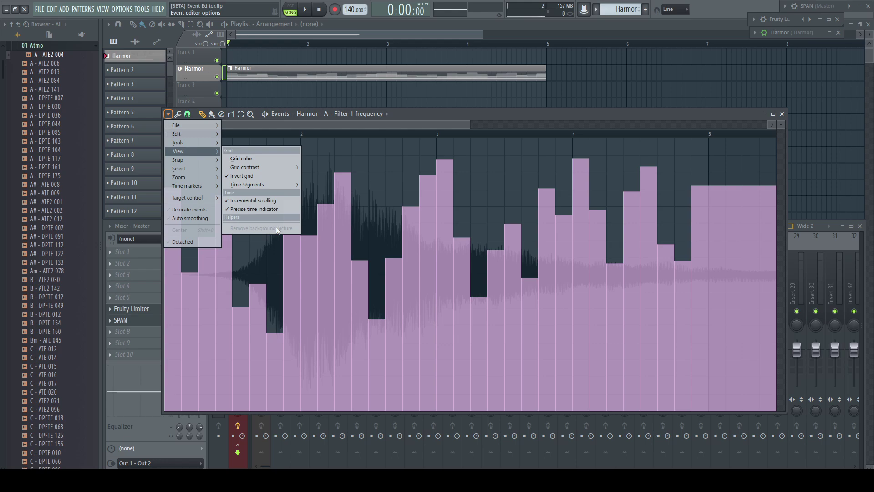
{"action": "left_click", "coordinate": [405, 115]}
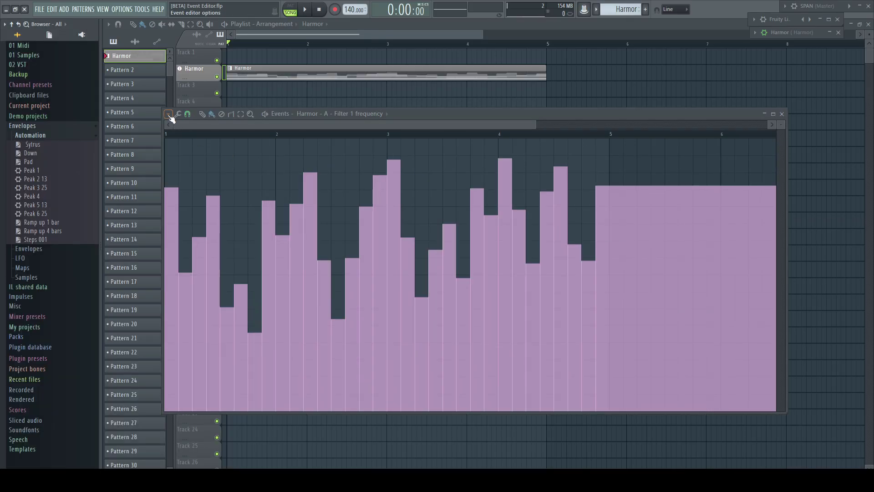
Save the events as a Harmor automation file, load Ramp up 4 bars, then reload the saved automation.
{"action": "left_click", "coordinate": [169, 115]}
{"action": "mouse_move", "coordinate": [204, 126]}
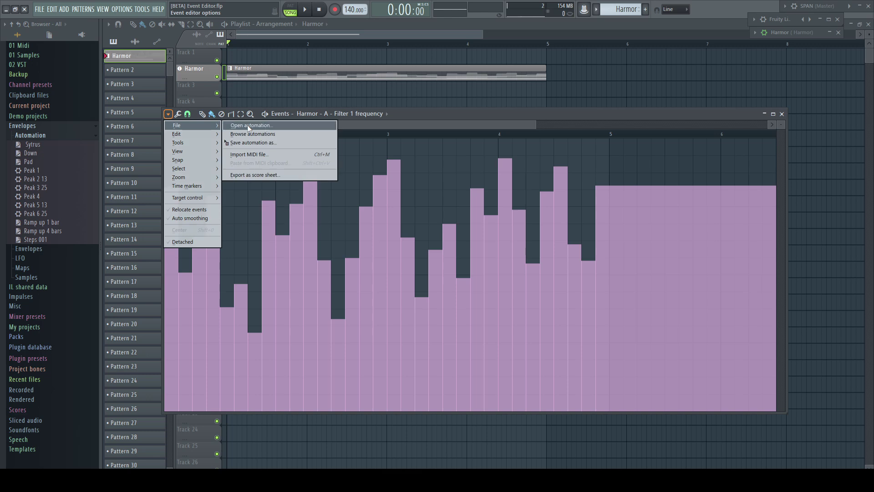
{"action": "left_click", "coordinate": [253, 143]}
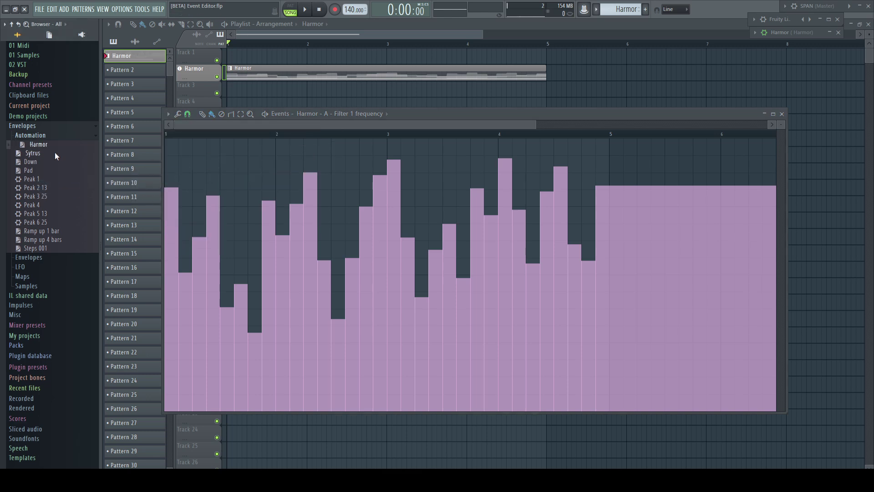
{"action": "left_click_drag", "start_coordinate": [43, 239], "coordinate": [292, 227]}
{"action": "left_click_drag", "start_coordinate": [34, 144], "coordinate": [326, 274]}
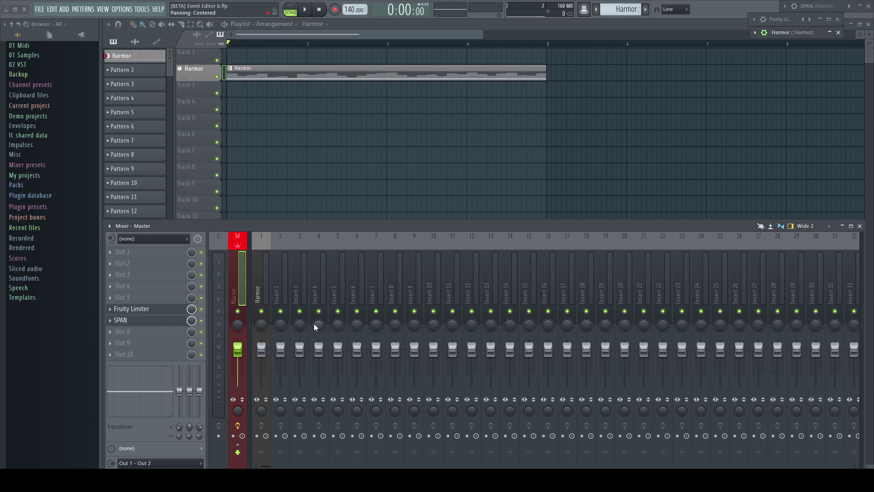
Turn the Harmor mixer insert's pan knob left, to roughly 57% left.
{"action": "left_click_drag", "start_coordinate": [262, 325], "coordinate": [262, 334]}
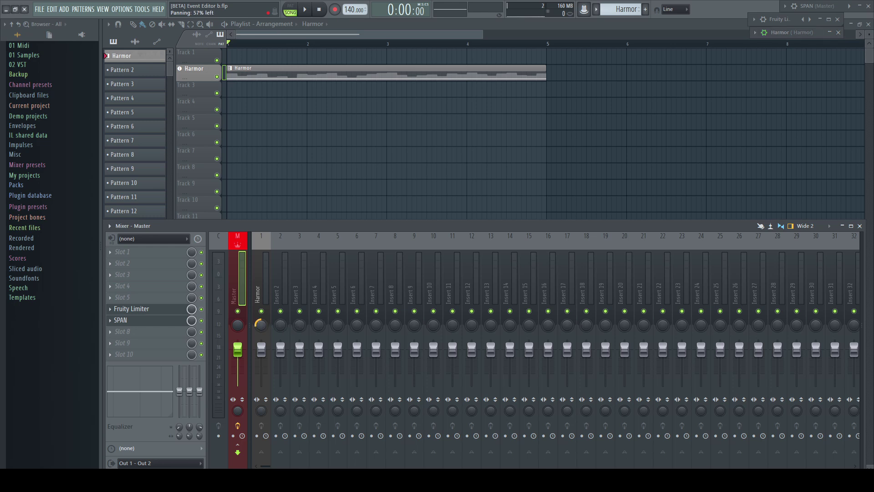
Open Harmor's panning events and insert the current pan value as an event.
{"action": "right_click", "coordinate": [261, 324]}
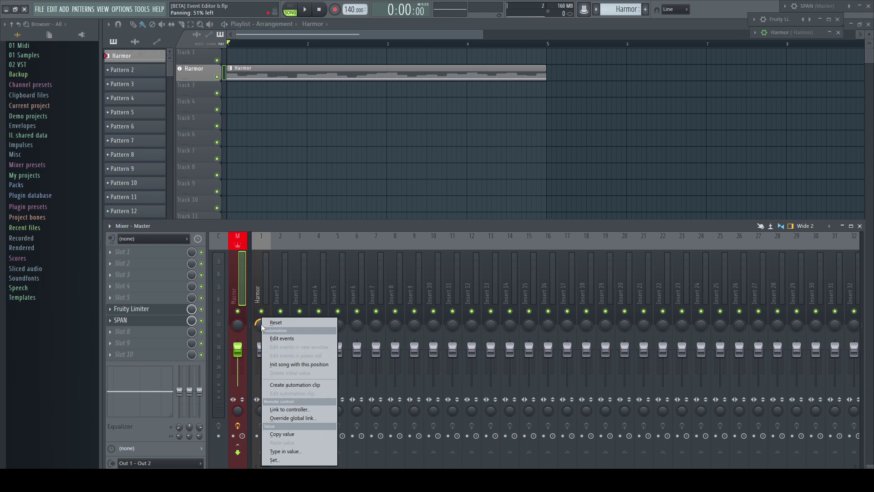
{"action": "left_click", "coordinate": [297, 337]}
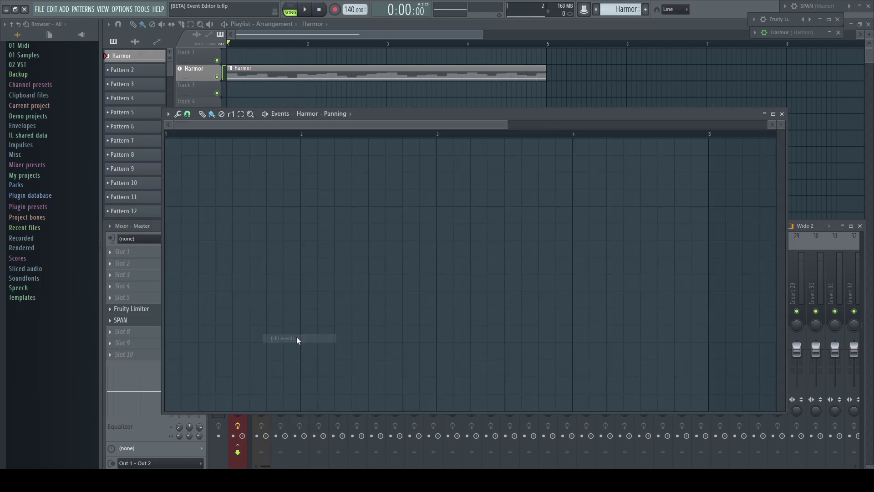
{"action": "left_click", "coordinate": [168, 113]}
{"action": "mouse_move", "coordinate": [171, 133]}
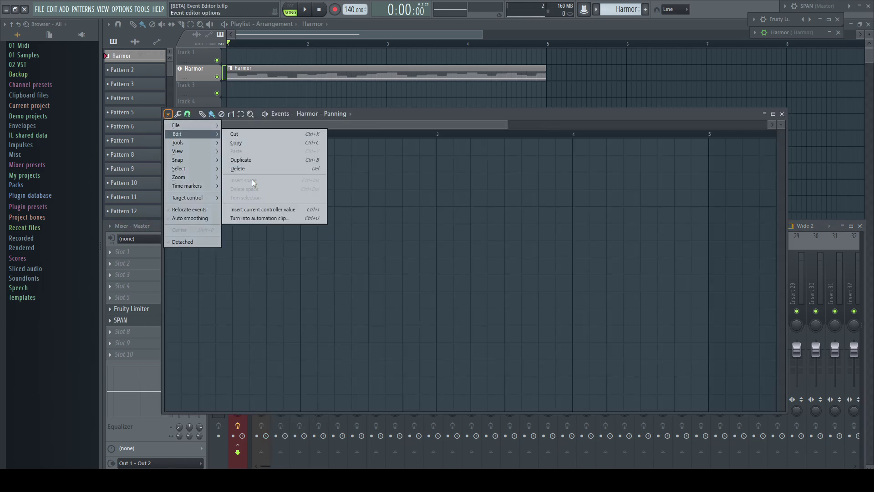
{"action": "left_click", "coordinate": [251, 210]}
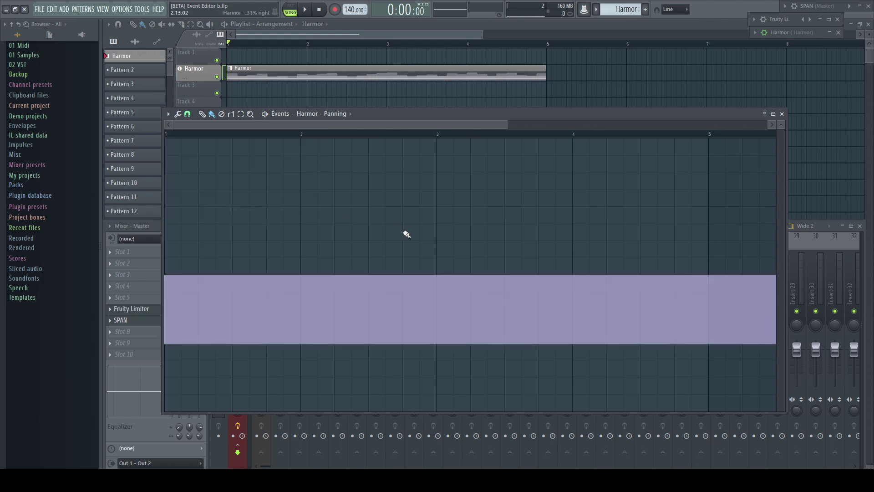
Snap edits to beats and redraw the panning levels from bar 2, undoing the last change.
{"action": "left_click", "coordinate": [188, 114]}
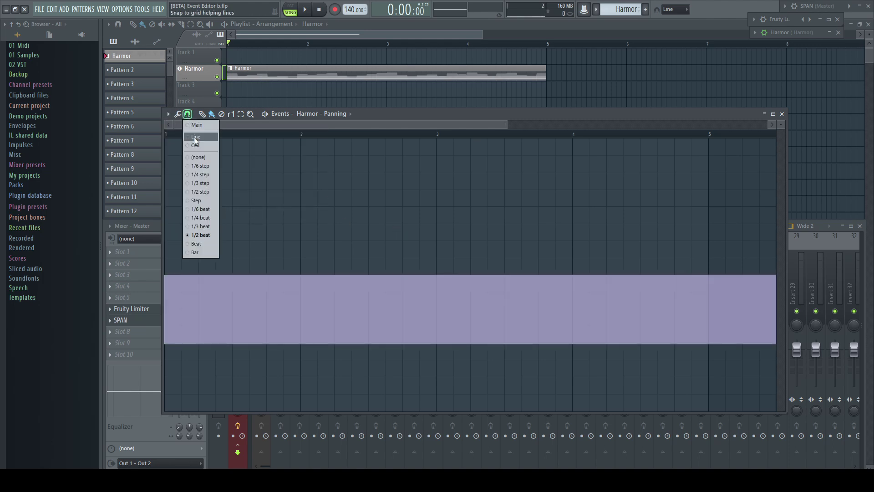
{"action": "left_click", "coordinate": [204, 245]}
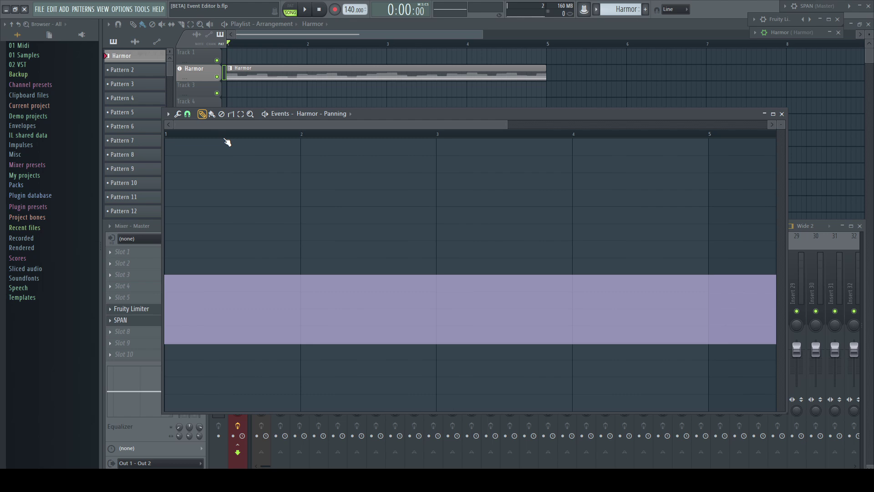
{"action": "left_click_drag", "start_coordinate": [346, 217], "coordinate": [347, 211]}
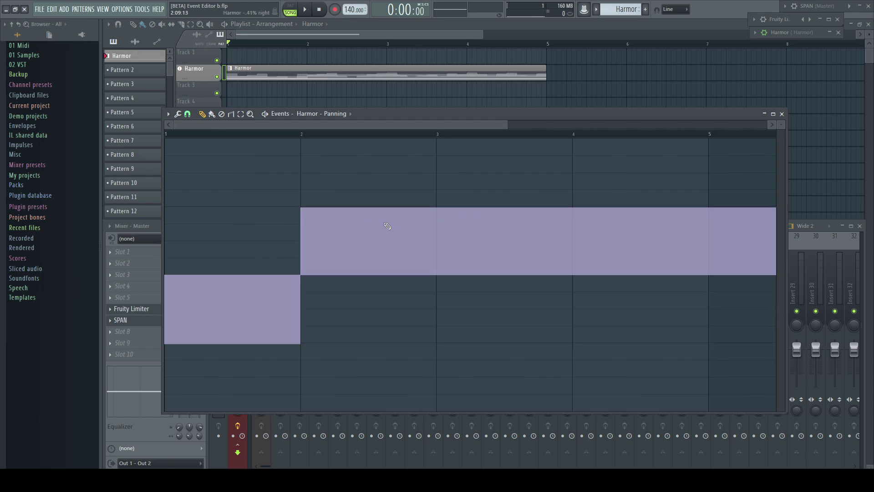
{"action": "scroll", "coordinate": [775, 166], "scroll_direction": "up", "scroll_amount": 2}
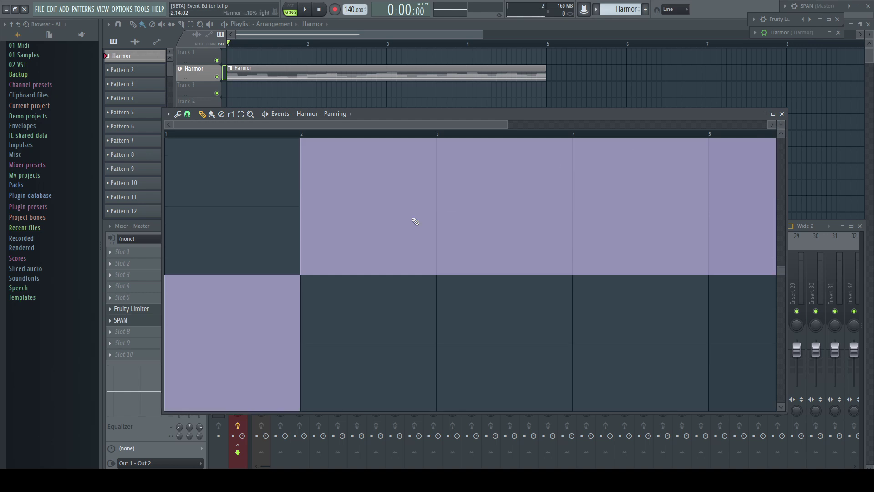
{"action": "left_click_drag", "start_coordinate": [780, 265], "coordinate": [784, 196]}
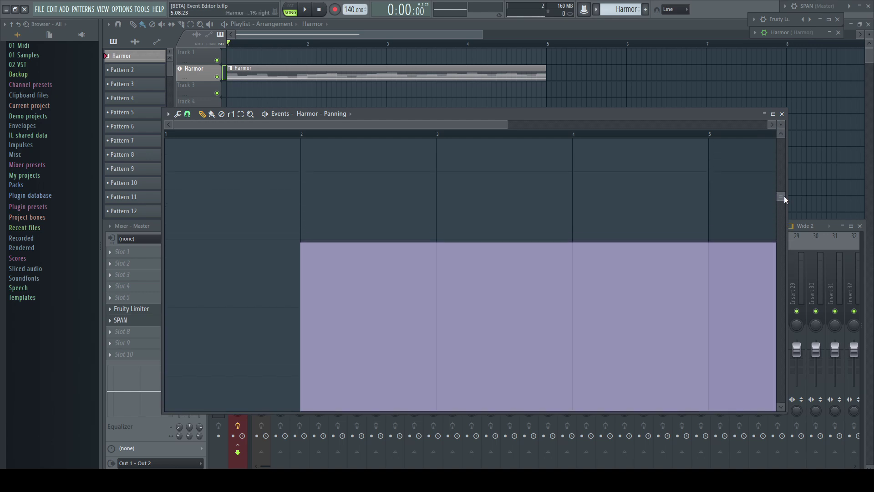
{"action": "left_click_drag", "start_coordinate": [376, 259], "coordinate": [341, 244]}
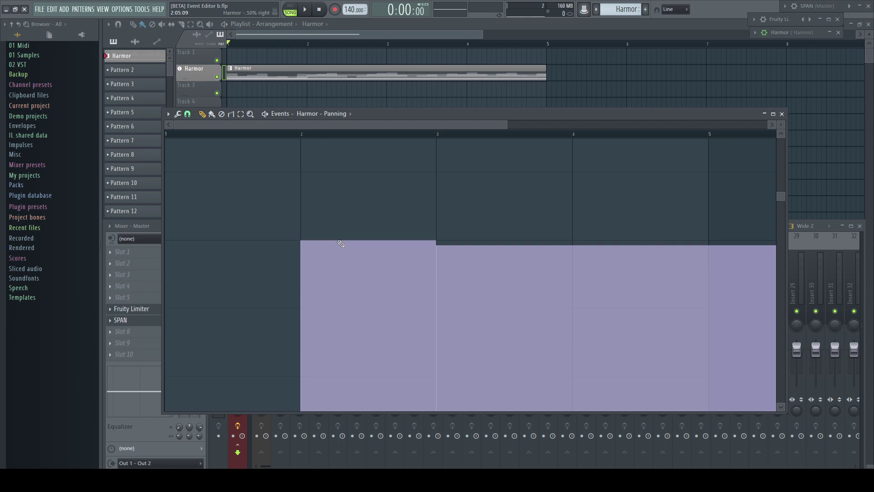
{"action": "key", "text": "ctrl+z"}
{"action": "left_click", "coordinate": [168, 113]}
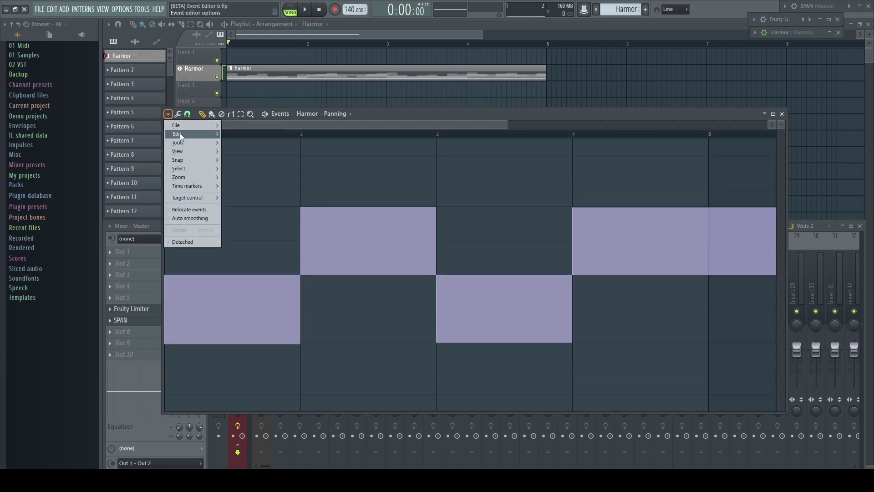
Turn the panning events into an automation clip with slightly lower Sensitivity and accept.
{"action": "mouse_move", "coordinate": [179, 133]}
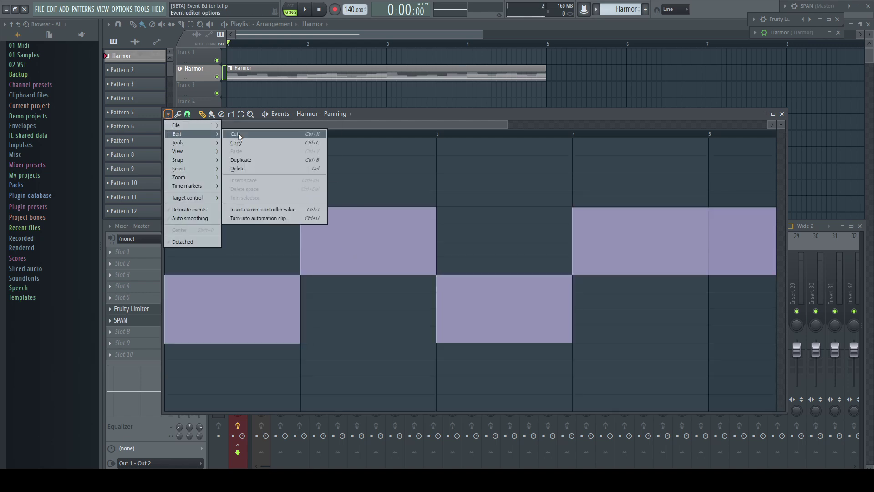
{"action": "left_click", "coordinate": [264, 220]}
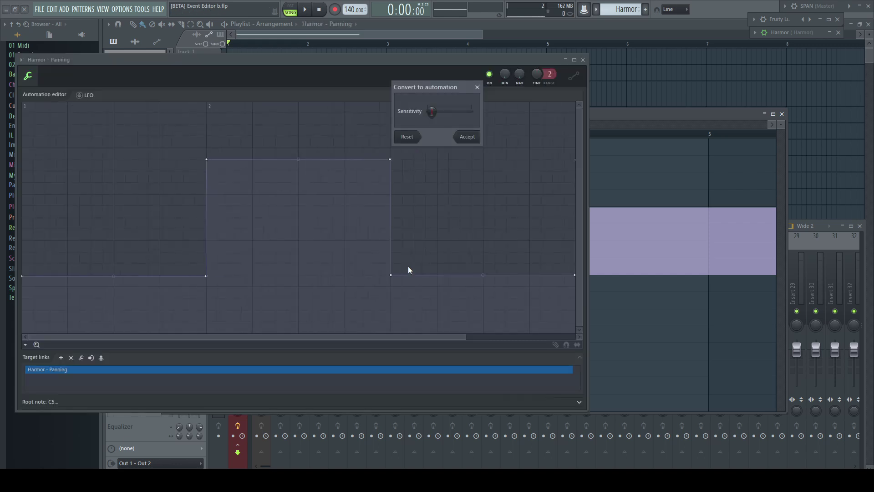
{"action": "left_click_drag", "start_coordinate": [432, 112], "coordinate": [430, 112]}
{"action": "left_click", "coordinate": [467, 138]}
{"action": "left_click", "coordinate": [168, 114]}
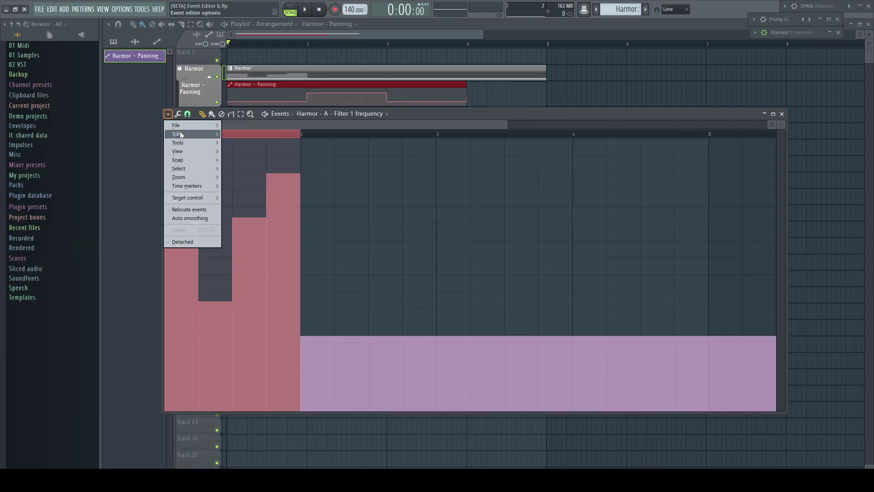
Copy the bar 1–2 filter events and paste them over bars 3–4, then undo the paste.
{"action": "mouse_move", "coordinate": [181, 134]}
{"action": "left_click", "coordinate": [237, 143]}
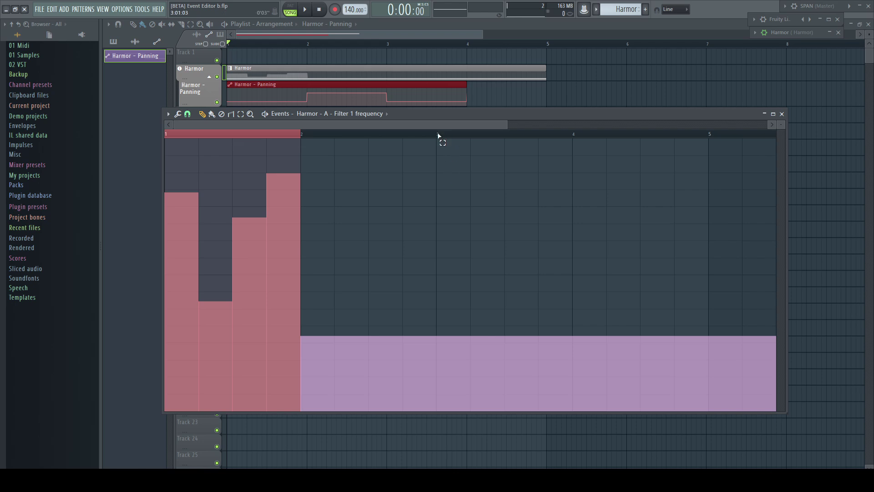
{"action": "left_click_drag", "start_coordinate": [438, 135], "coordinate": [566, 143]}
{"action": "left_click", "coordinate": [168, 114]}
{"action": "mouse_move", "coordinate": [181, 134]}
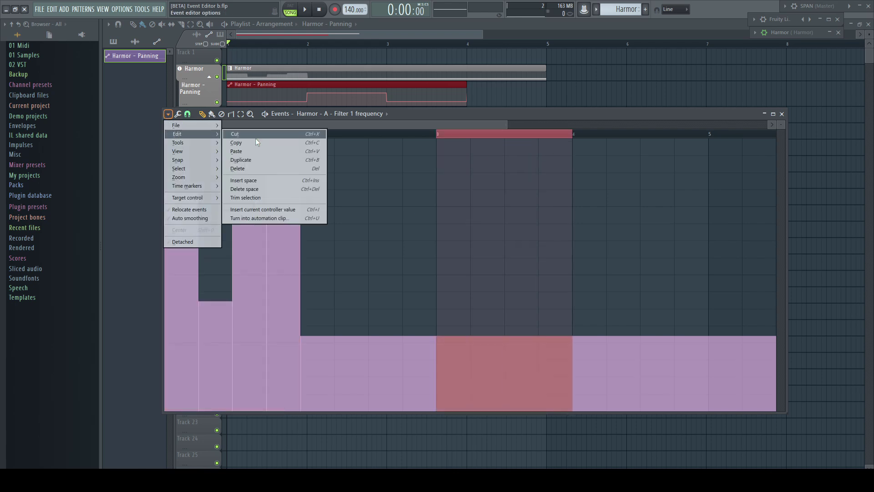
{"action": "left_click", "coordinate": [237, 153]}
{"action": "key", "text": "ctrl+z"}
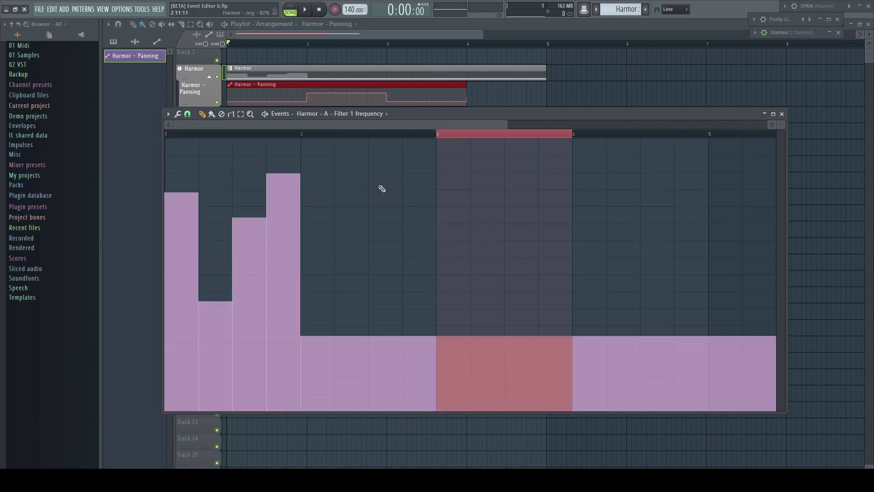
Duplicate the bar 1–2 events forward with Ctrl+B, deselect, and turn on Relocate events.
{"action": "left_click_drag", "start_coordinate": [165, 135], "coordinate": [300, 137]}
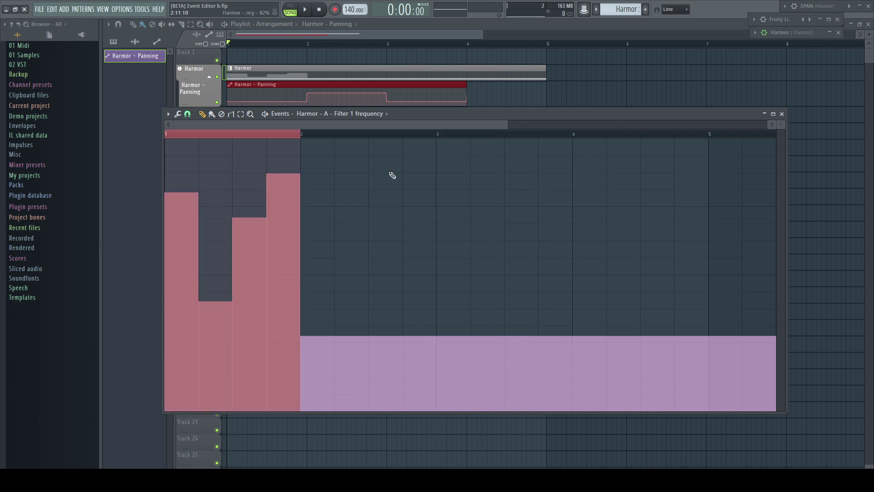
{"action": "key", "text": "ctrl+b"}
{"action": "key", "text": "ctrl+b"}
{"action": "key", "text": "ctrl+b"}
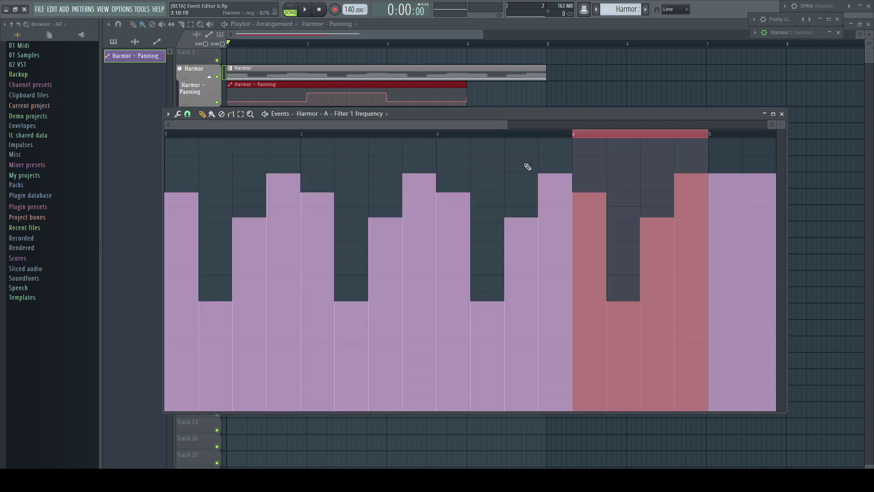
{"action": "key", "text": "ctrl+d"}
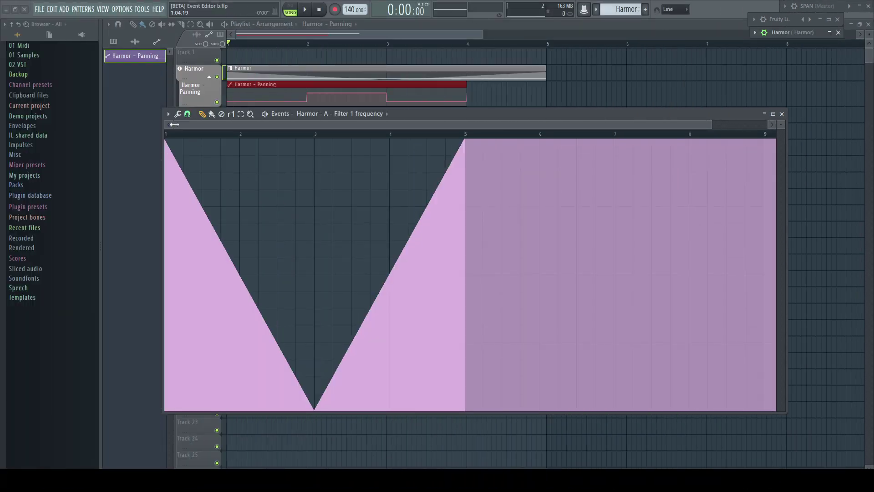
{"action": "left_click", "coordinate": [168, 114]}
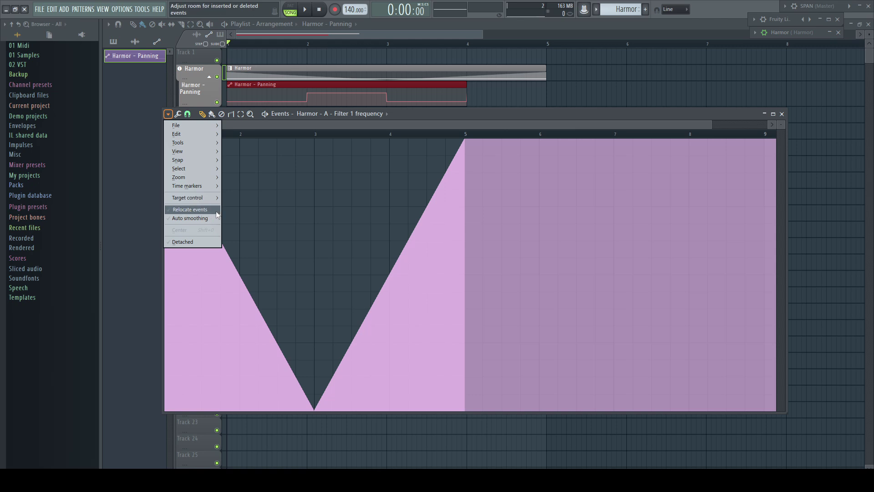
{"action": "left_click", "coordinate": [410, 114]}
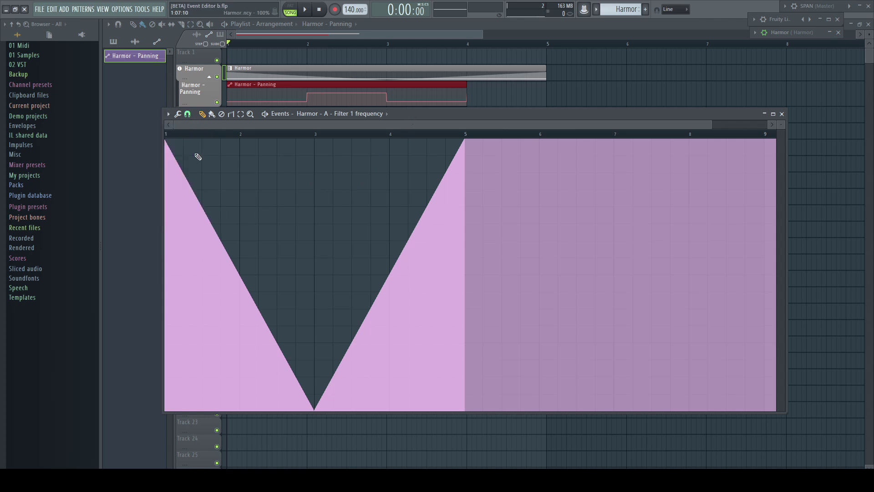
Select the bars 1–3 falling ramp and test duplicating it with Ctrl+B, undoing each try.
{"action": "left_click_drag", "start_coordinate": [170, 137], "coordinate": [308, 144]}
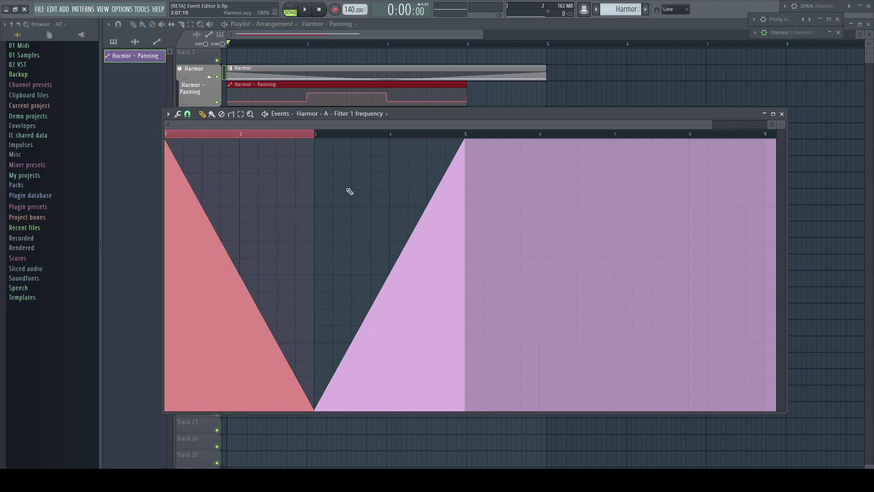
{"action": "key", "text": "ctrl+b"}
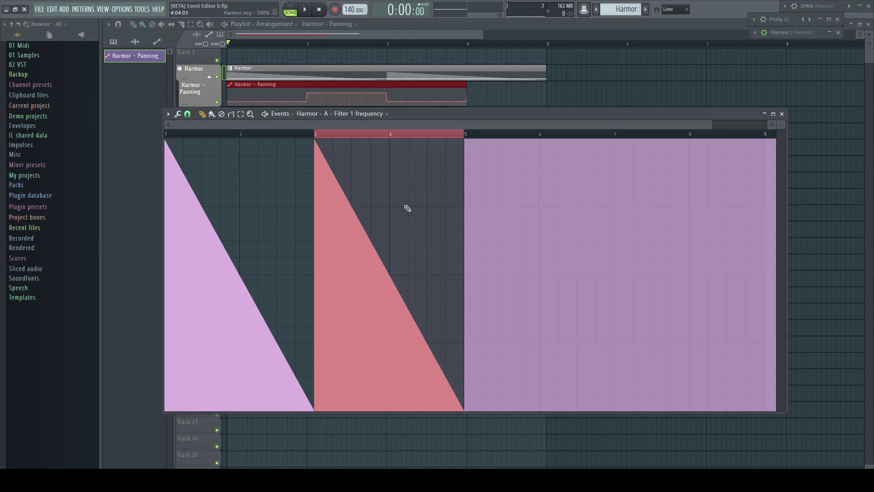
{"action": "key", "text": "ctrl+z"}
{"action": "left_click", "coordinate": [169, 114]}
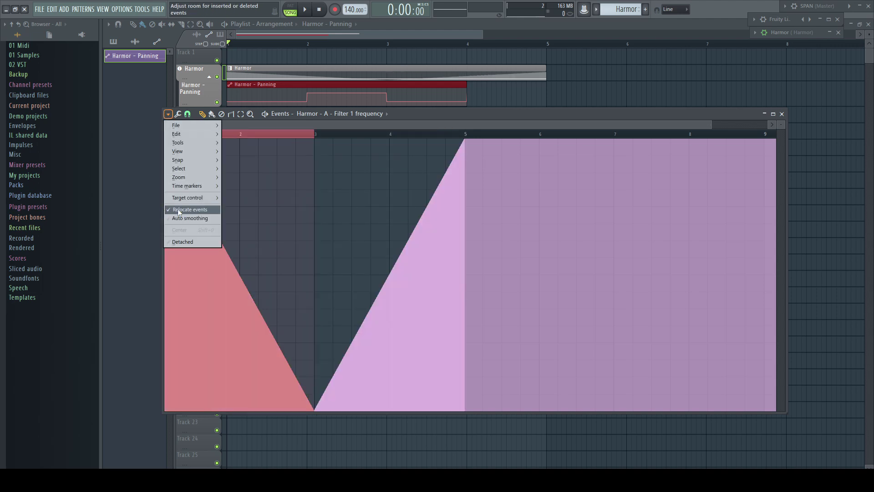
{"action": "left_click", "coordinate": [439, 117]}
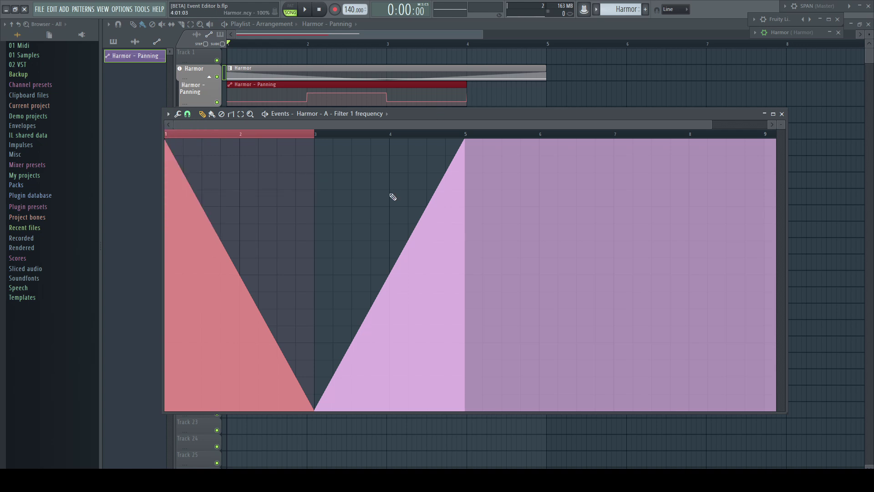
{"action": "key", "text": "ctrl+b"}
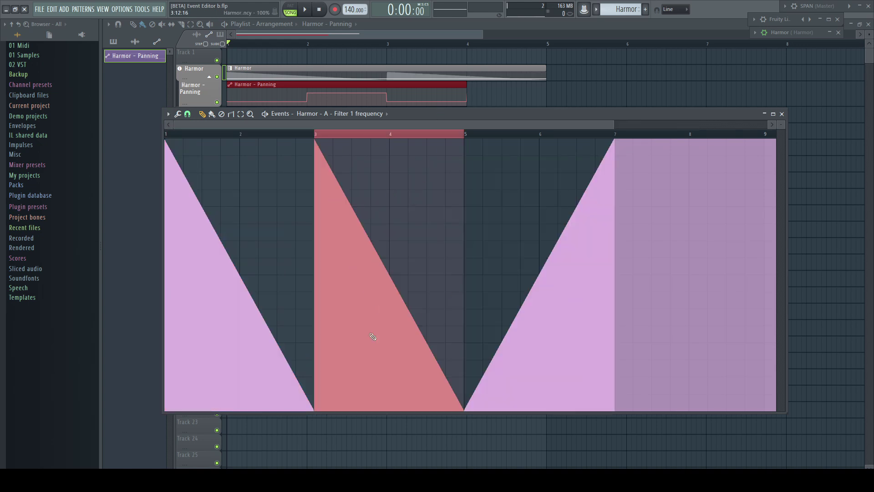
{"action": "key", "text": "ctrl+z"}
Compare duplicating with Relocate off and on, keeping the copy that pushes the rising ramp to bar 7.
{"action": "left_click", "coordinate": [168, 114]}
{"action": "left_click", "coordinate": [179, 209]}
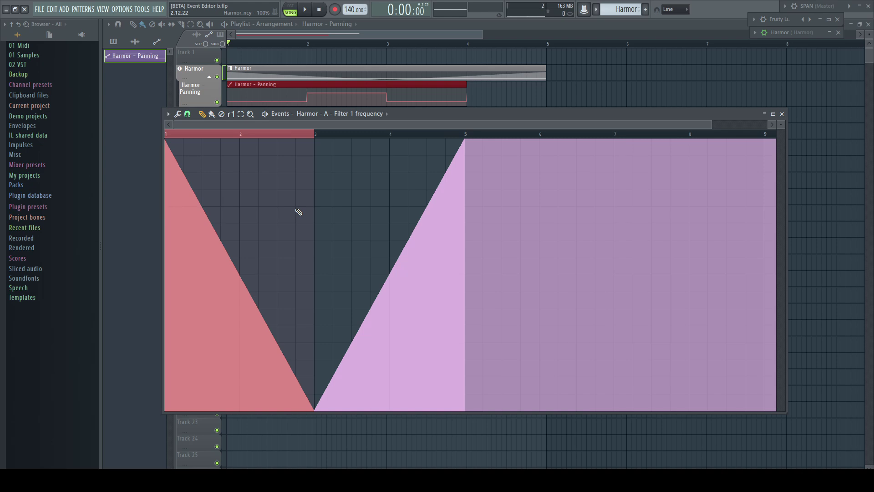
{"action": "key", "text": "ctrl+b"}
{"action": "key", "text": "ctrl+z"}
{"action": "left_click", "coordinate": [168, 114]}
{"action": "left_click", "coordinate": [184, 207]}
{"action": "key", "text": "ctrl+b"}
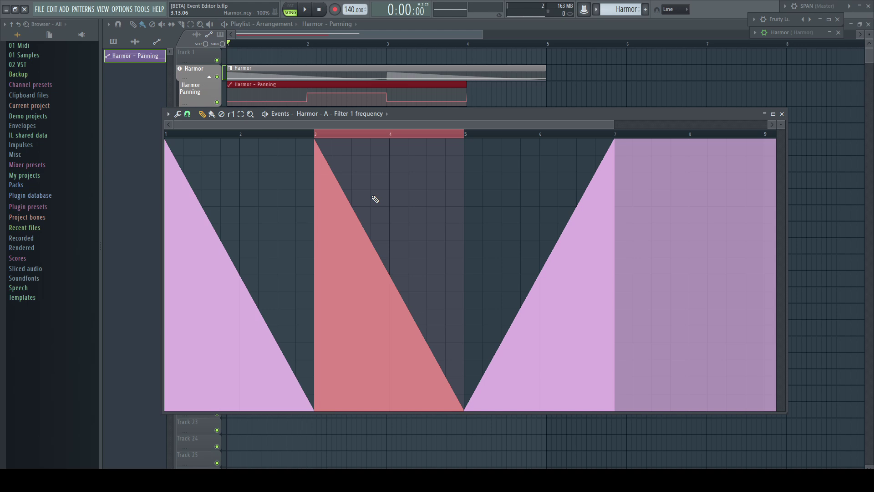
Turn on Auto smoothing, test-draw step levels across bar 1, then undo them.
{"action": "left_click", "coordinate": [168, 114]}
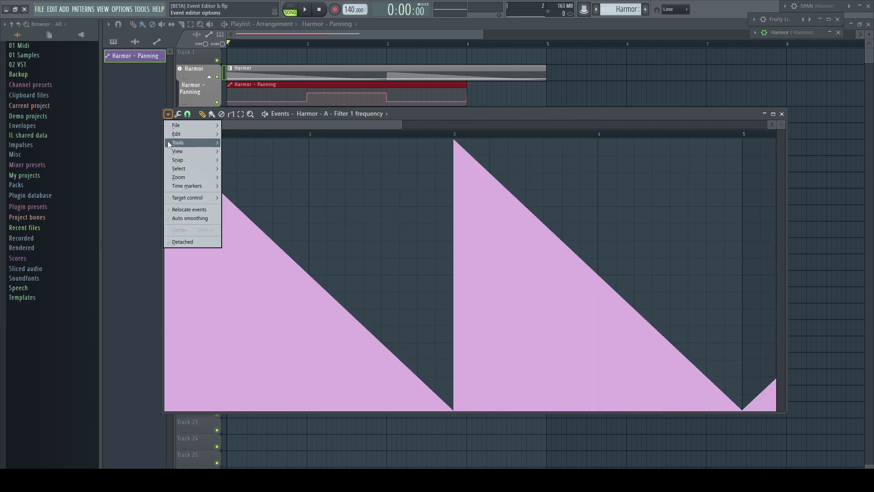
{"action": "left_click", "coordinate": [199, 219]}
{"action": "left_click", "coordinate": [435, 122]}
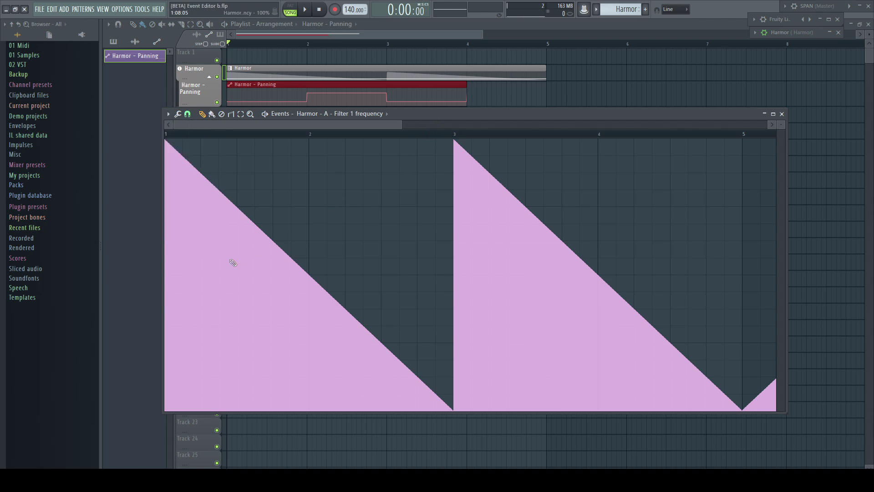
{"action": "mouse_move", "coordinate": [176, 296]}
{"action": "left_mouse_down"}
{"action": "mouse_move", "coordinate": [187, 271]}
{"action": "mouse_move", "coordinate": [251, 205]}
{"action": "mouse_move", "coordinate": [306, 322]}
{"action": "mouse_move", "coordinate": [395, 173]}
{"action": "mouse_move", "coordinate": [578, 295]}
{"action": "left_mouse_up"}
{"action": "key", "text": "ctrl+z"}
Paint new filter levels from bar 1 to about bar 3.8, letting them smooth into a curve.
{"action": "left_click", "coordinate": [168, 114]}
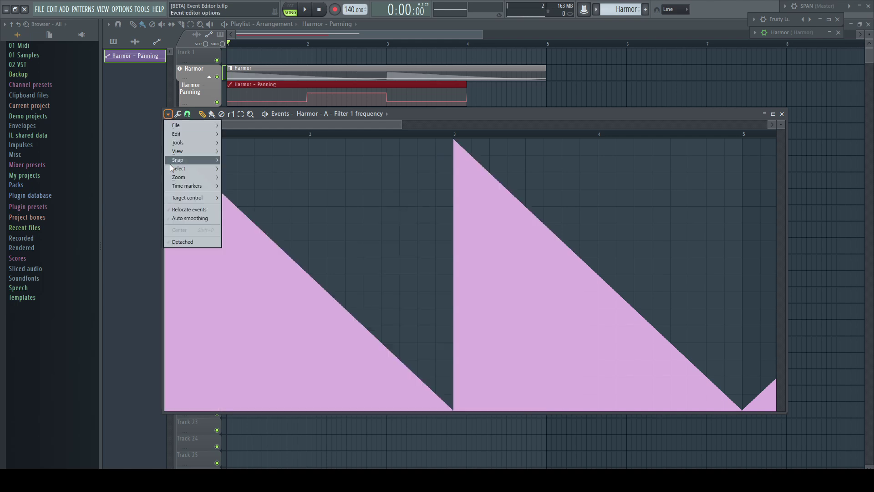
{"action": "left_click", "coordinate": [478, 121]}
{"action": "mouse_move", "coordinate": [172, 292]}
{"action": "left_mouse_down"}
{"action": "mouse_move", "coordinate": [209, 204]}
{"action": "mouse_move", "coordinate": [335, 301]}
{"action": "mouse_move", "coordinate": [394, 183]}
{"action": "mouse_move", "coordinate": [462, 279]}
{"action": "mouse_move", "coordinate": [508, 299]}
{"action": "mouse_move", "coordinate": [556, 204]}
{"action": "left_mouse_up"}
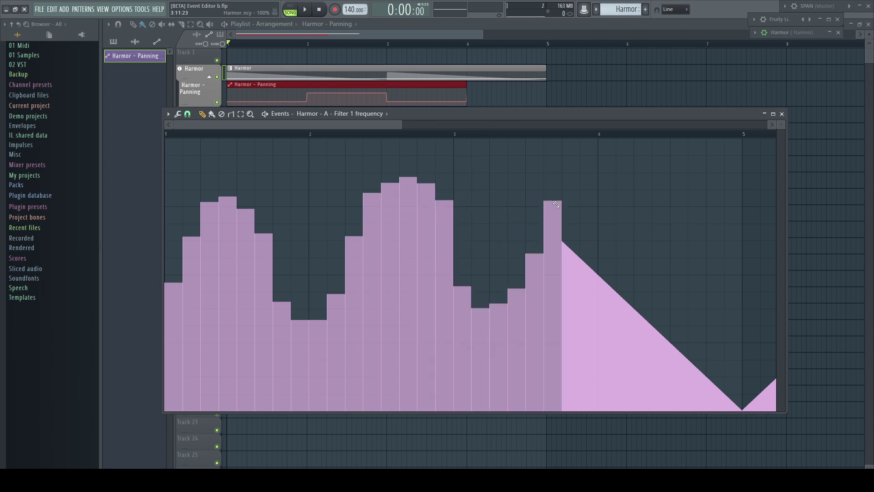
{"action": "left_click_drag", "start_coordinate": [556, 204], "coordinate": [557, 205]}
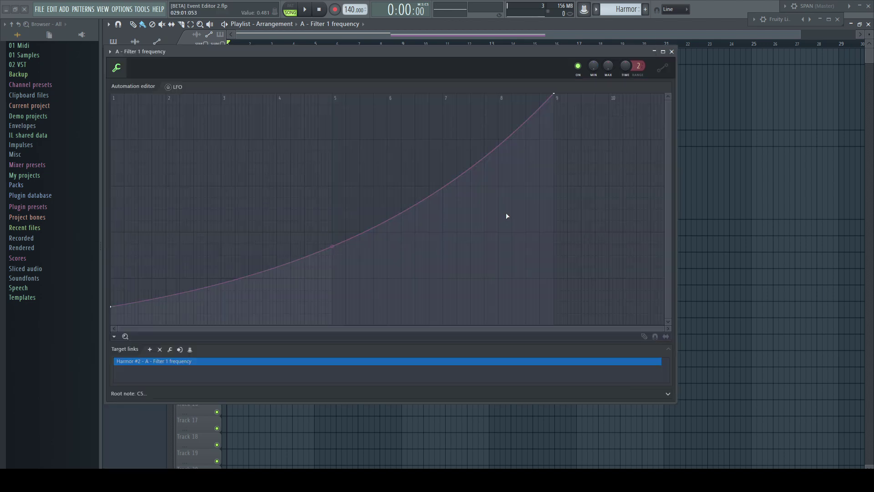
Bend the filter clip's curve, close the clip and Event editors, and play the song.
{"action": "mouse_move", "coordinate": [331, 246]}
{"action": "left_mouse_down"}
{"action": "mouse_move", "coordinate": [331, 237]}
{"action": "mouse_move", "coordinate": [331, 252]}
{"action": "left_mouse_up"}
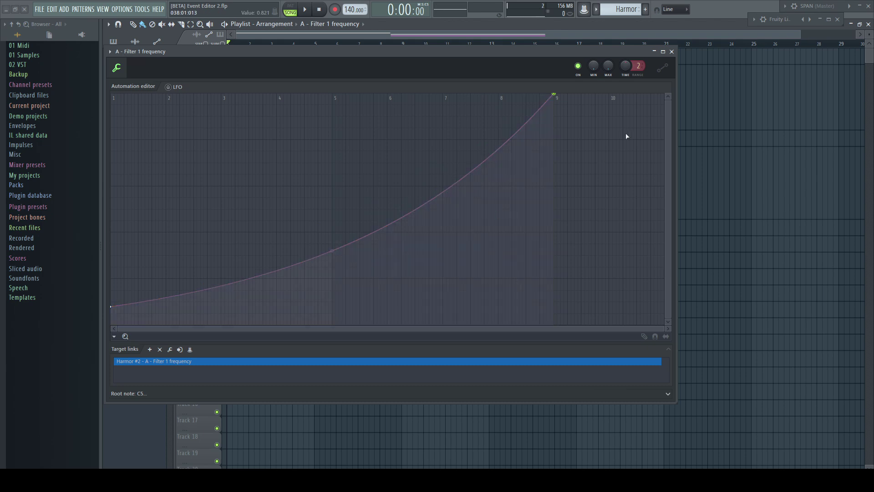
{"action": "left_click", "coordinate": [672, 52]}
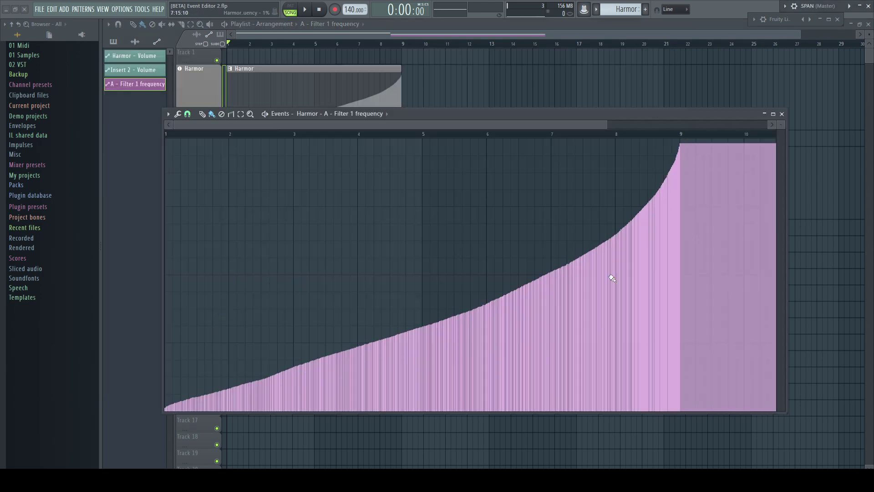
{"action": "left_click", "coordinate": [783, 114]}
{"action": "key", "text": "space"}
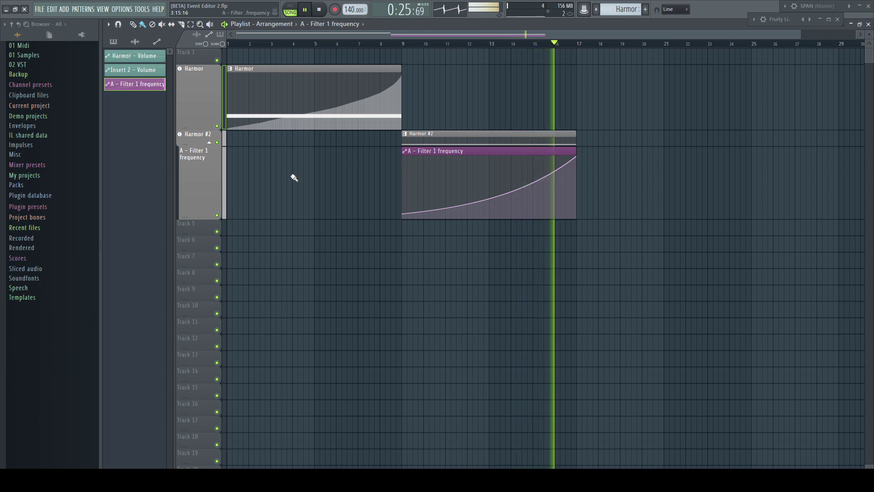
Stop playback back at the start and open the Harmor channel's plugin window.
{"action": "key", "text": "space"}
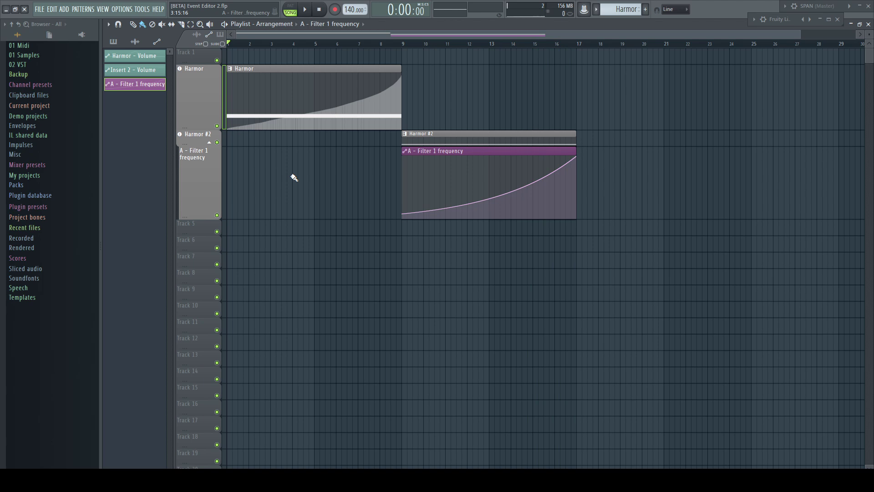
{"action": "left_click", "coordinate": [200, 96]}
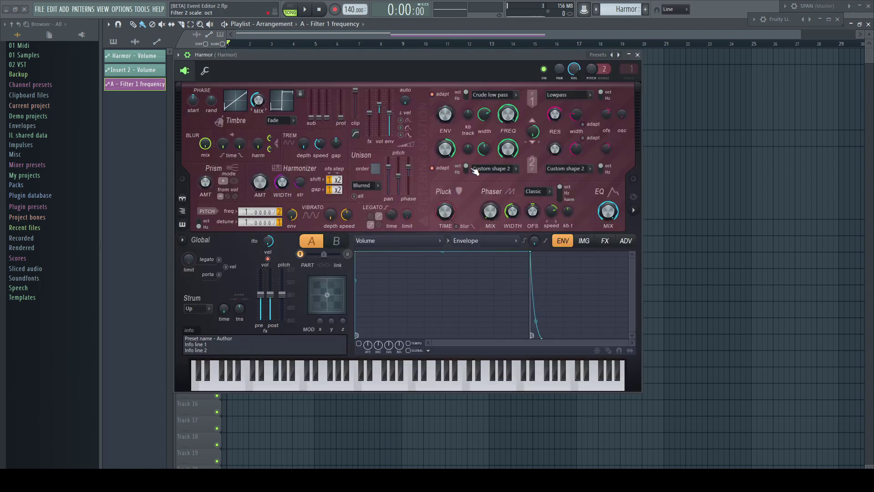